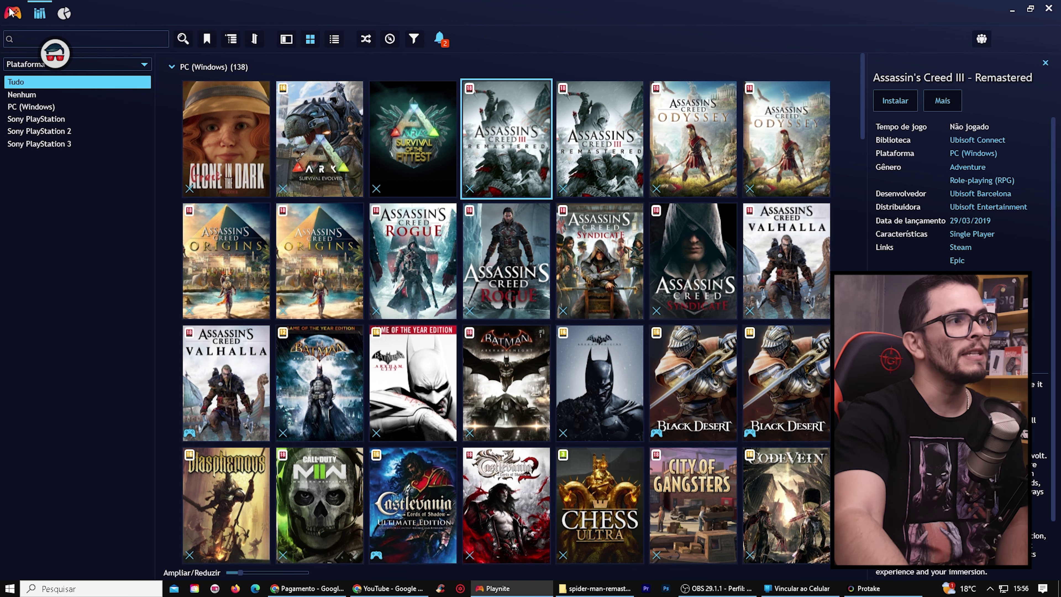
Step: Open the web page for downloading more themes from the general appearance settings
click(12, 11)
click(60, 111)
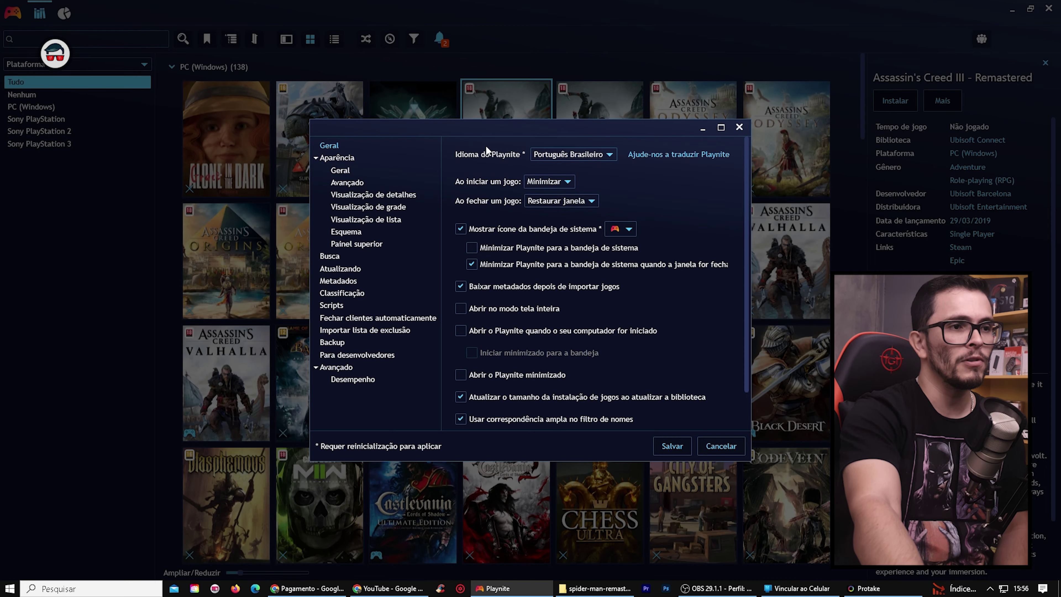
click(339, 171)
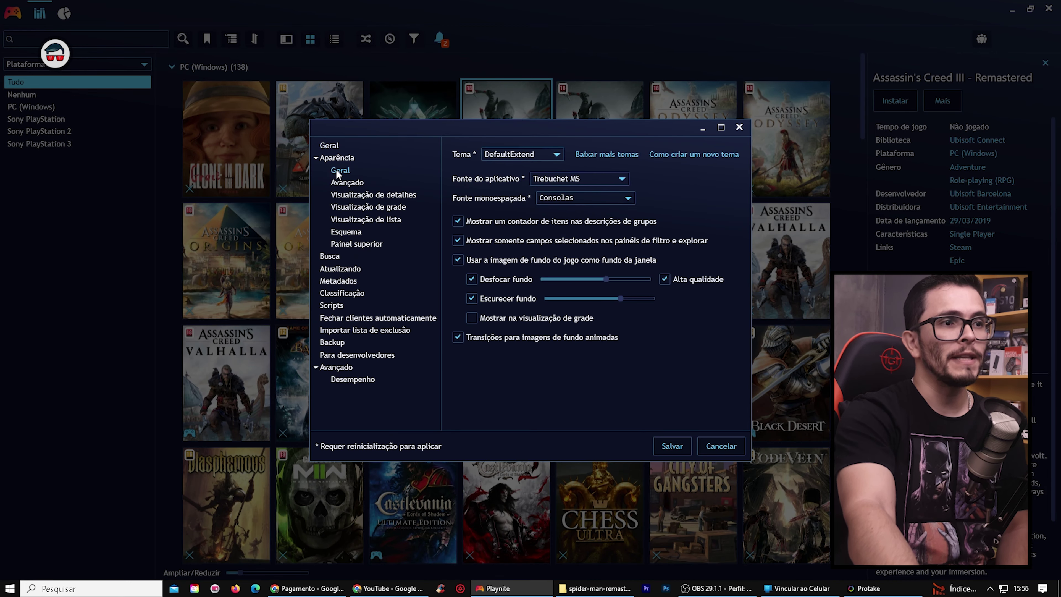
click(598, 155)
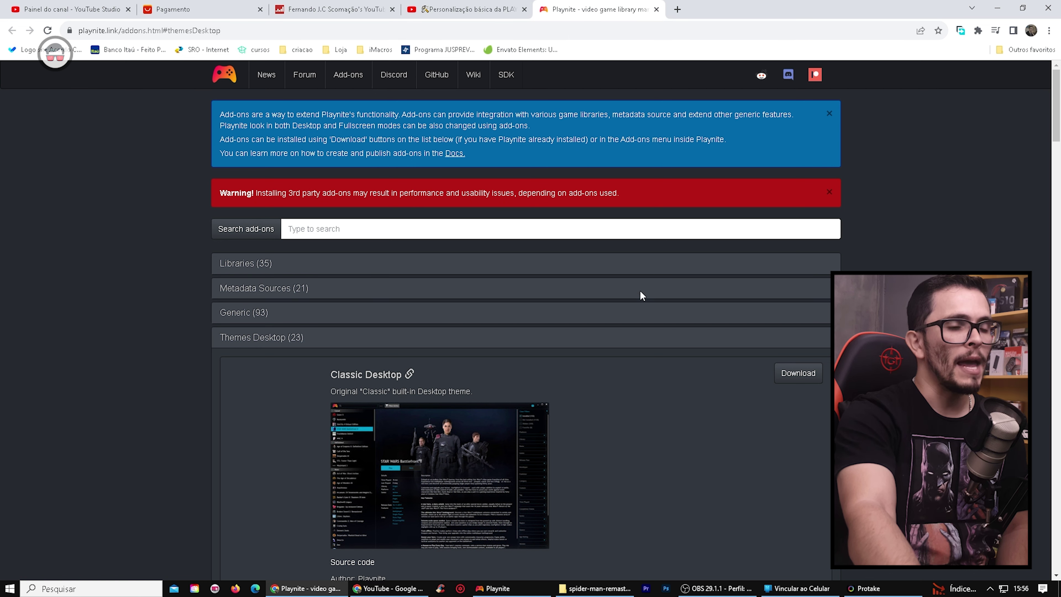
Step: Find the Daze theme among the desktop themes, open two of its preview screenshots and close them again
scroll(463, 320, down, 20)
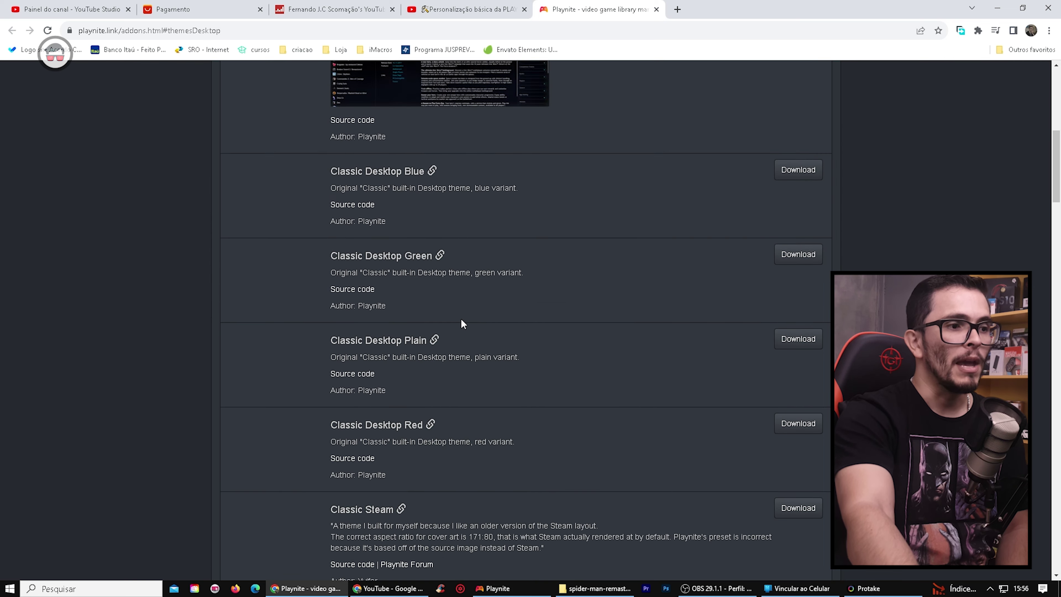
scroll(461, 319, up, 4)
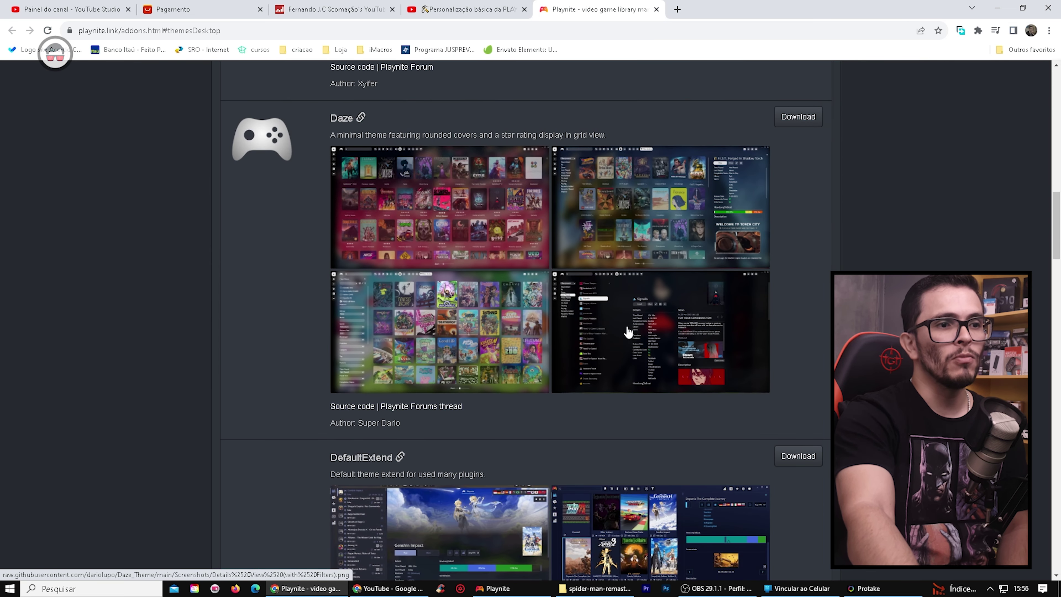
click(626, 326)
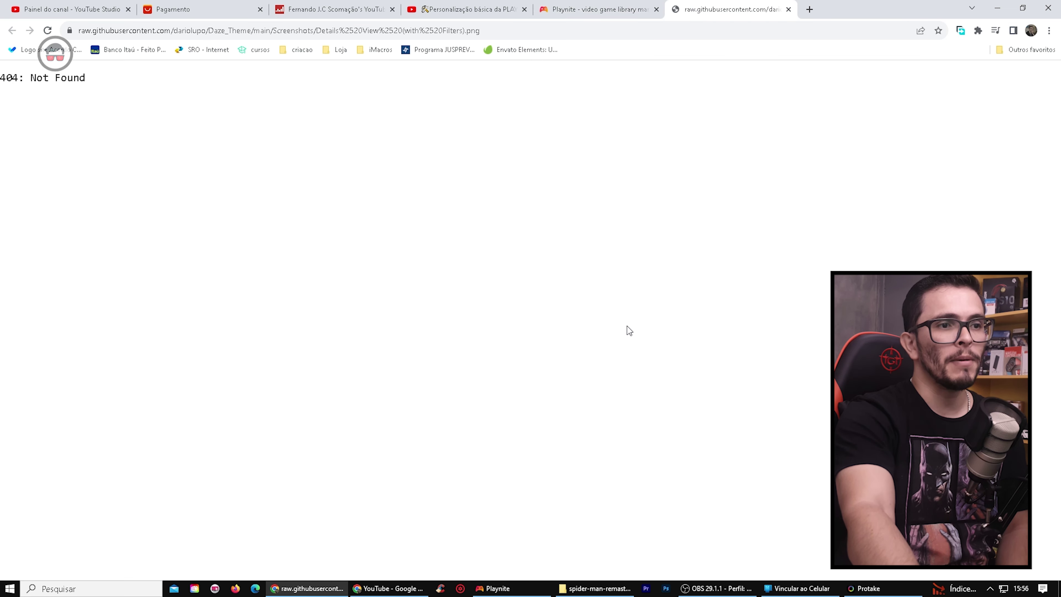
click(787, 9)
click(653, 224)
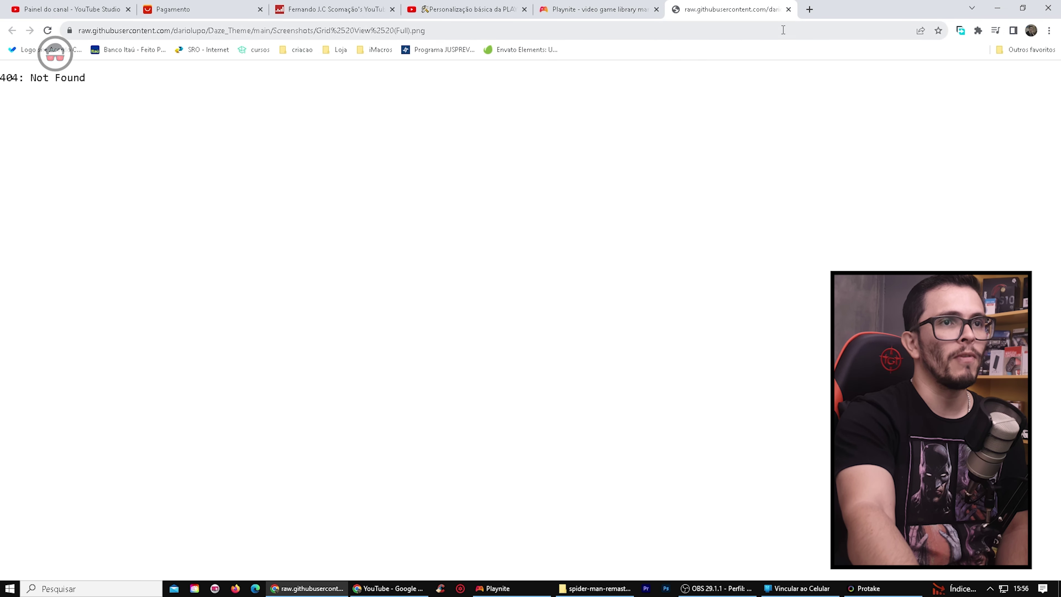
click(788, 9)
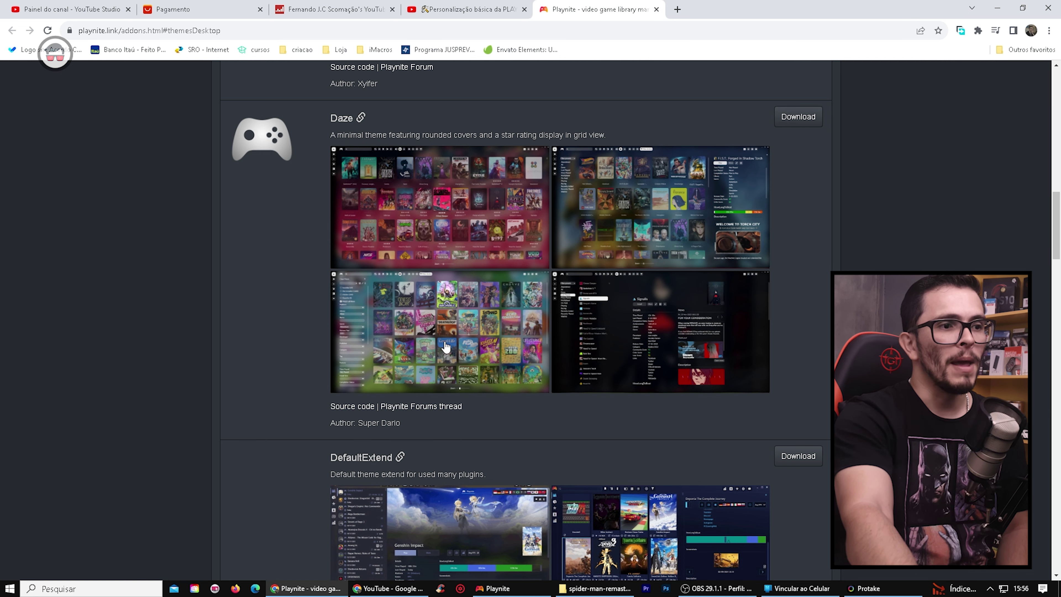
Step: Examine the previews and descriptions of the other desktop themes, and return to the Daze entry
scroll(445, 347, down, 3)
scroll(430, 334, down, 2)
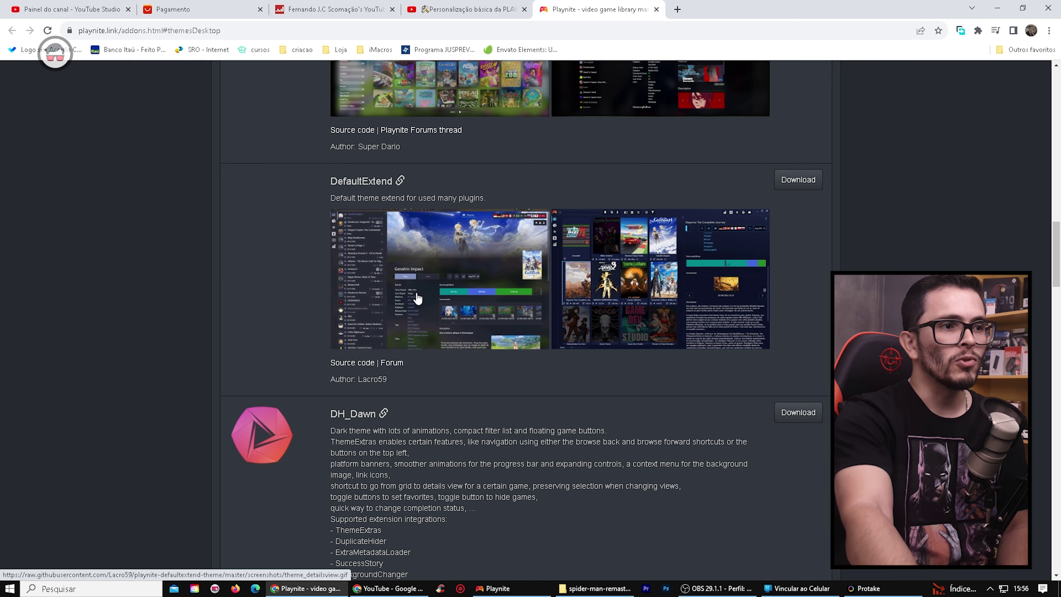
scroll(462, 327, down, 9)
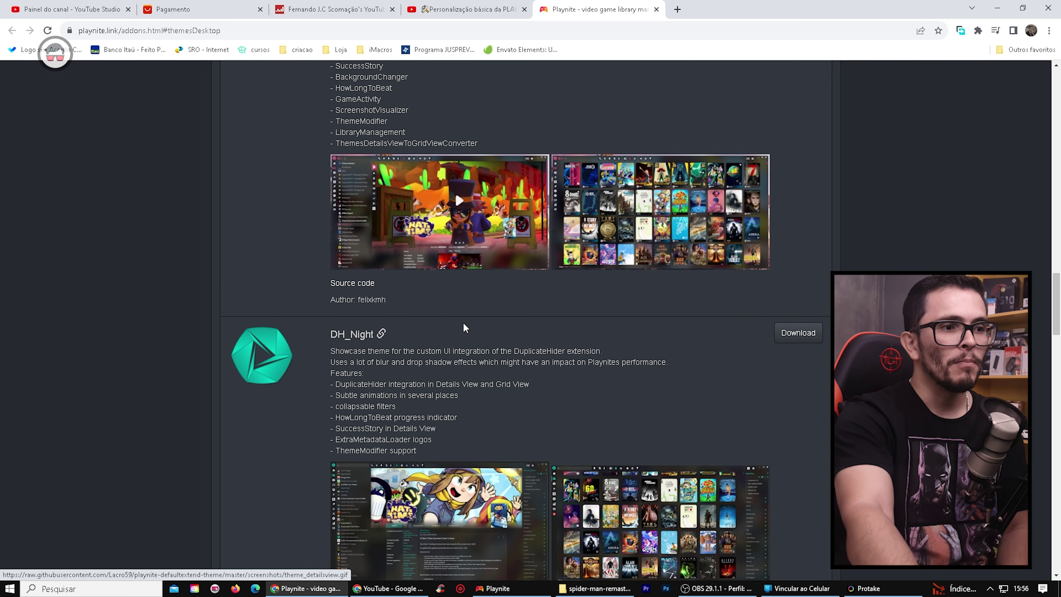
scroll(465, 328, down, 15)
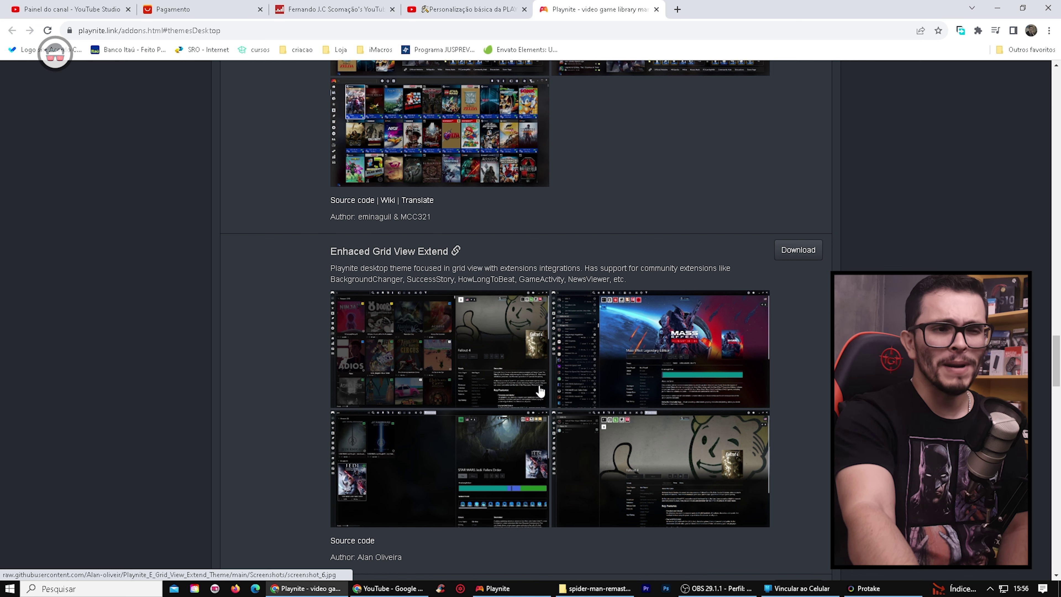
scroll(539, 390, down, 5)
scroll(537, 388, up, 5)
scroll(535, 387, down, 13)
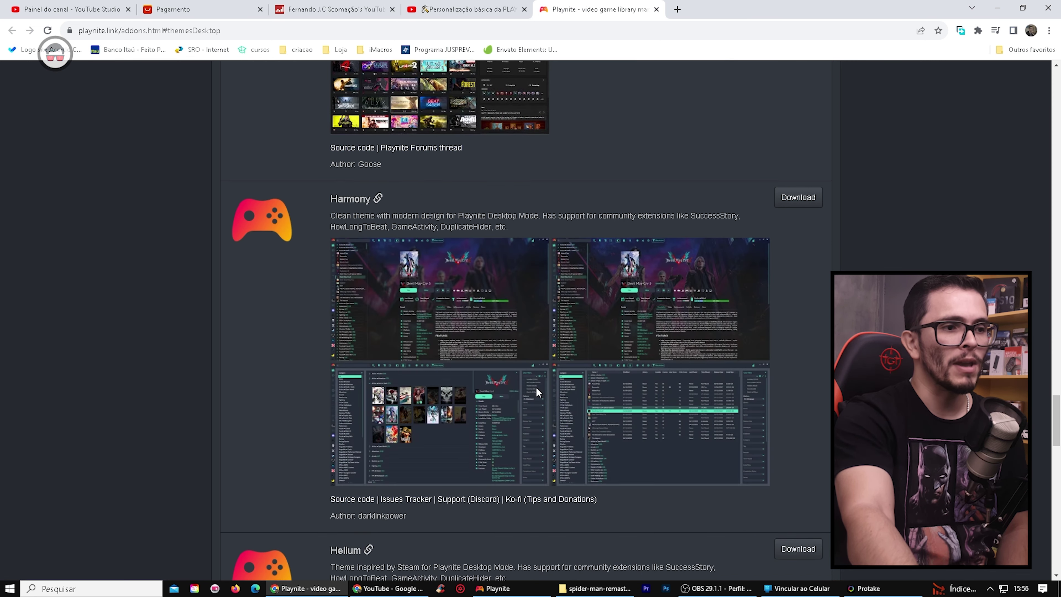
scroll(537, 393, down, 10)
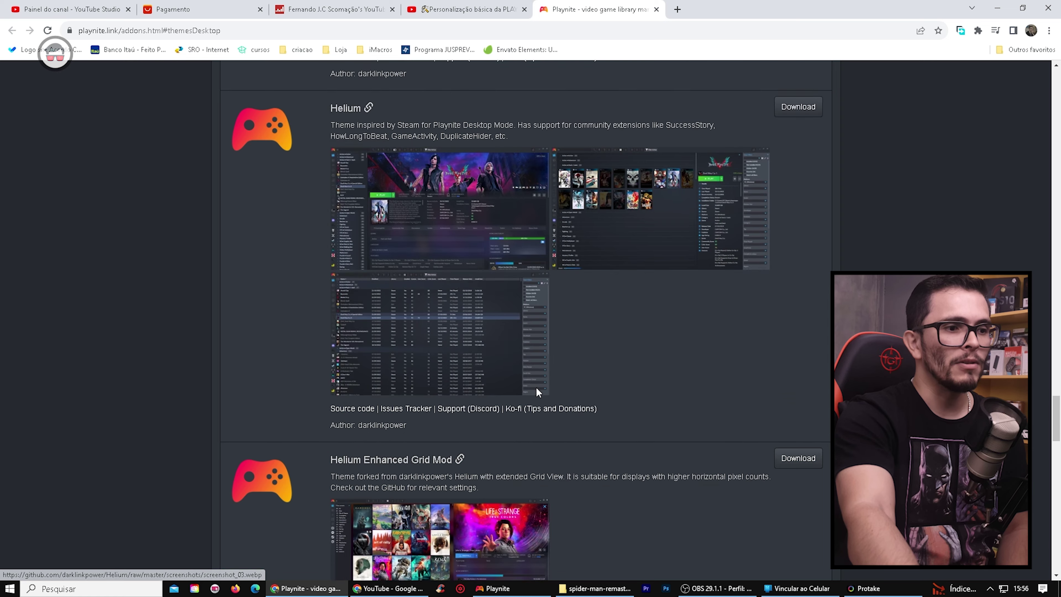
scroll(538, 393, down, 5)
scroll(537, 391, down, 16)
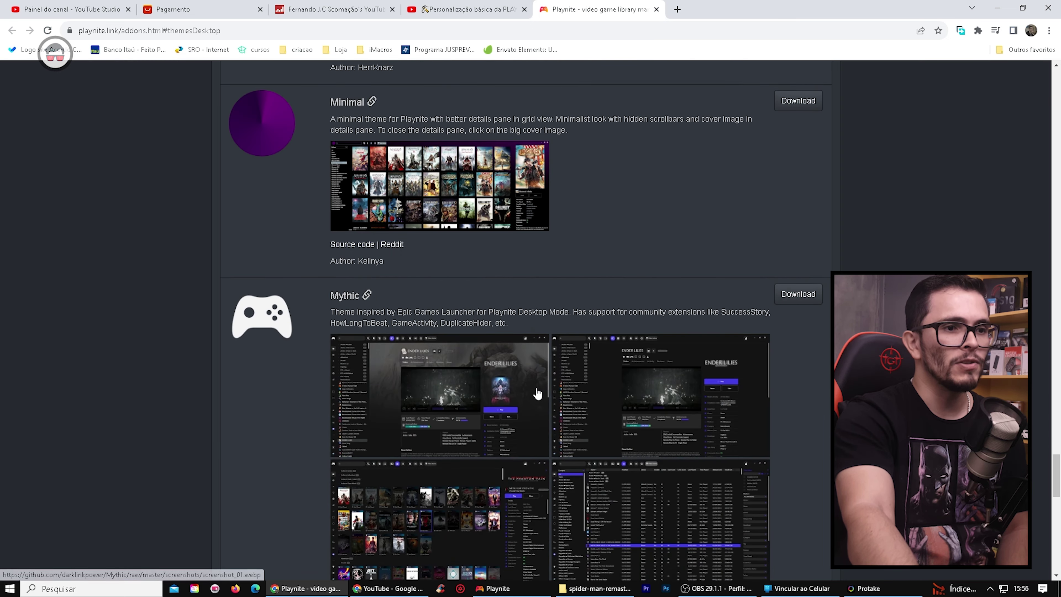
scroll(537, 392, up, 8)
scroll(537, 392, up, 20)
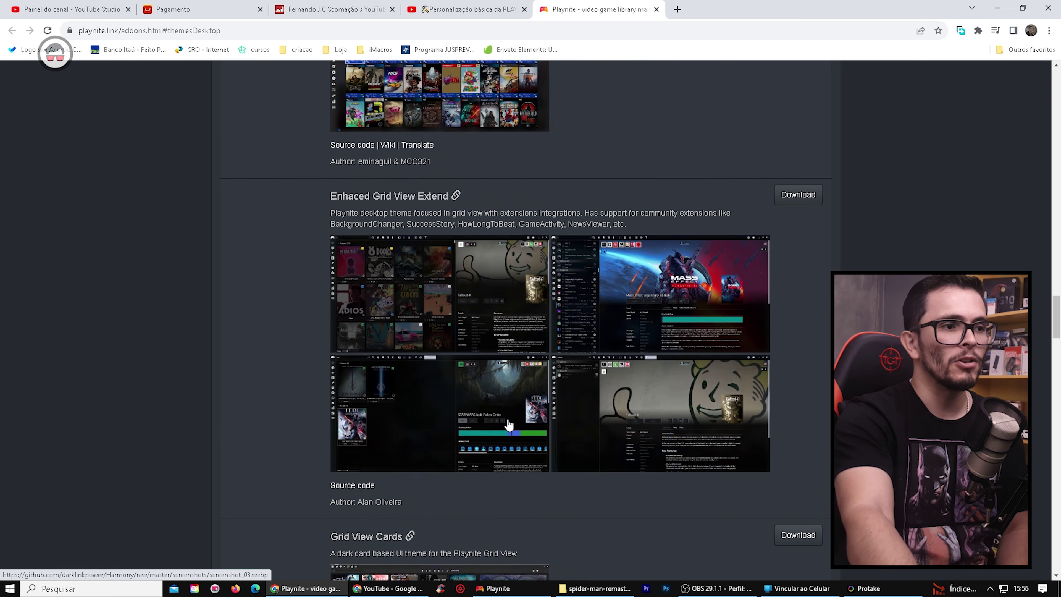
scroll(508, 424, up, 20)
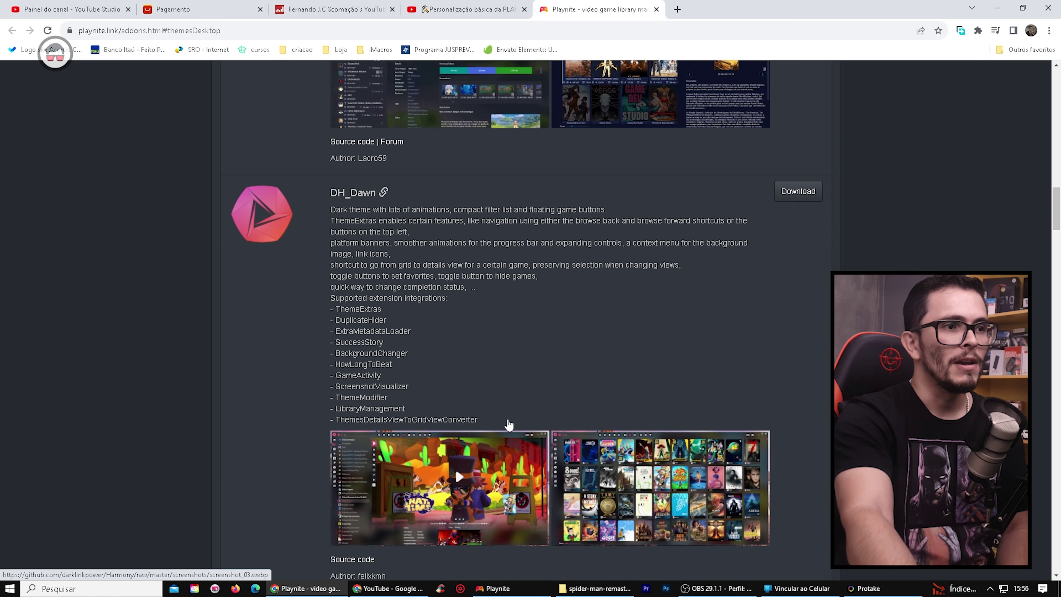
scroll(464, 368, up, 8)
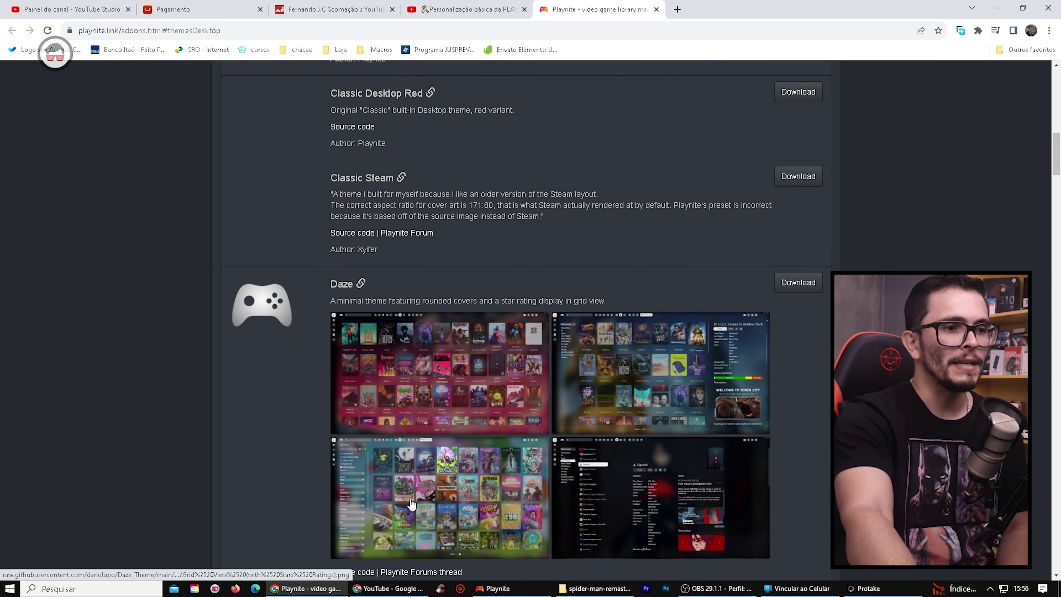
scroll(448, 434, down, 3)
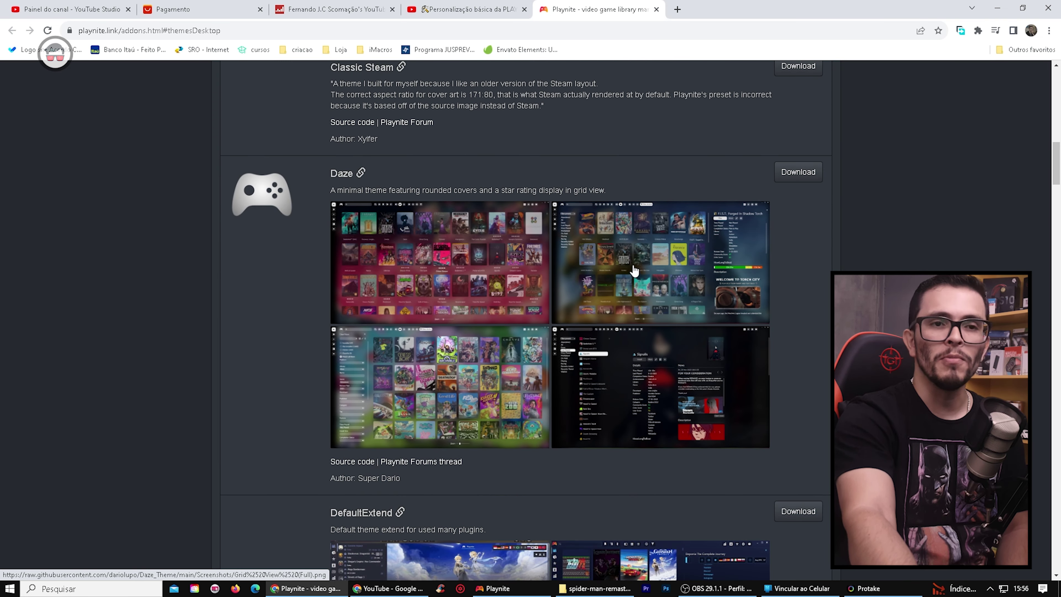
Step: Download the Daze theme, switch to Playnite to install it, and restart Playnite to complete the installation
click(811, 178)
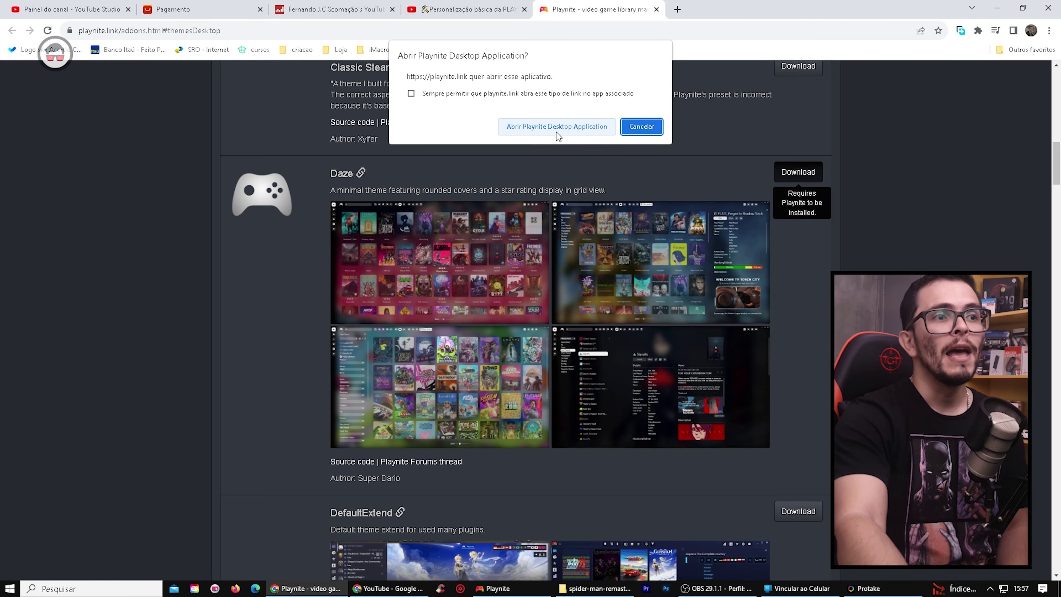
click(556, 127)
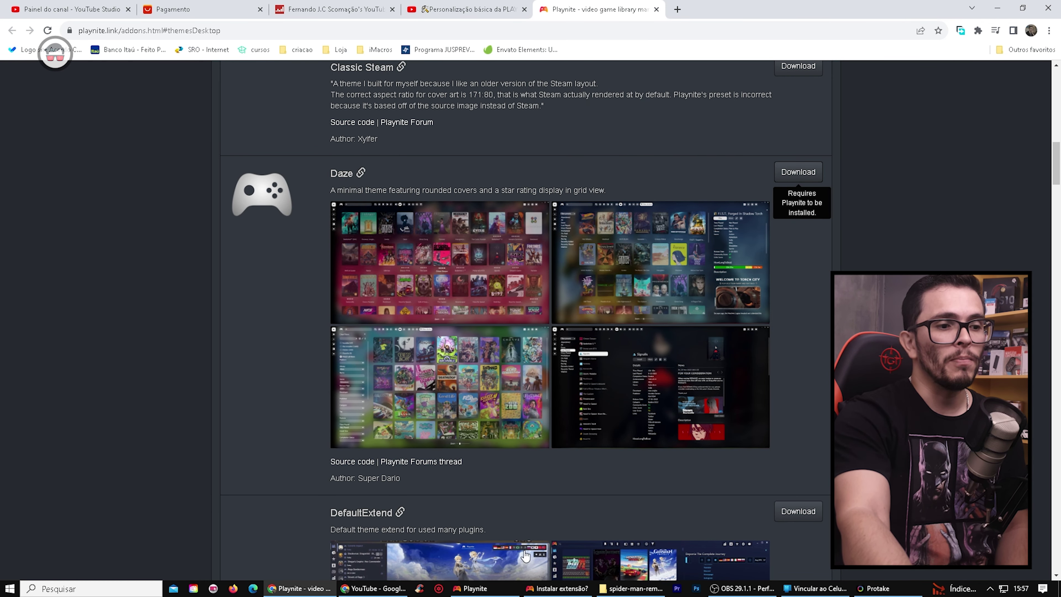
click(558, 588)
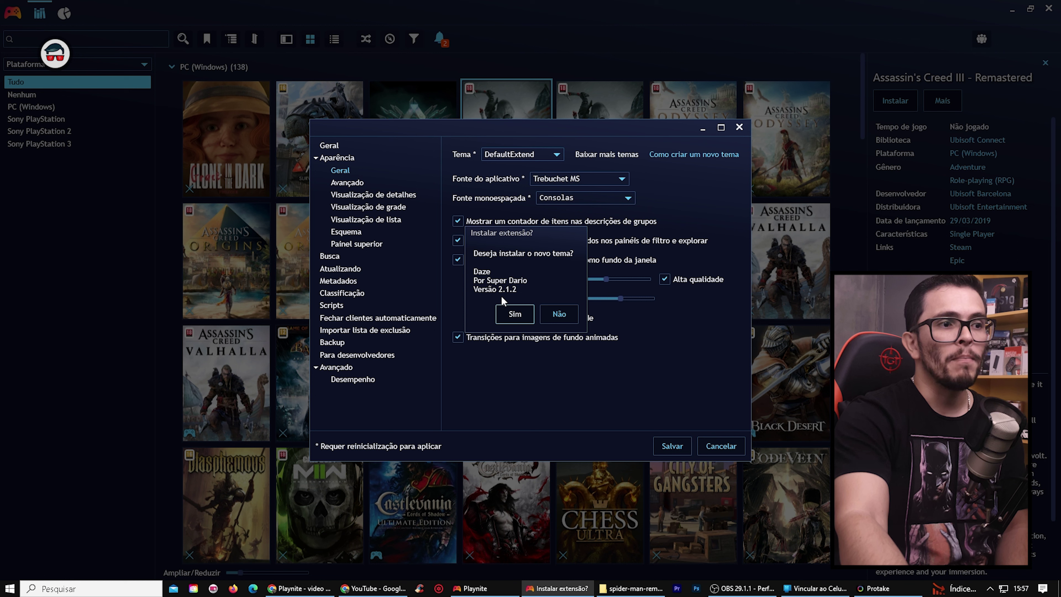
click(508, 314)
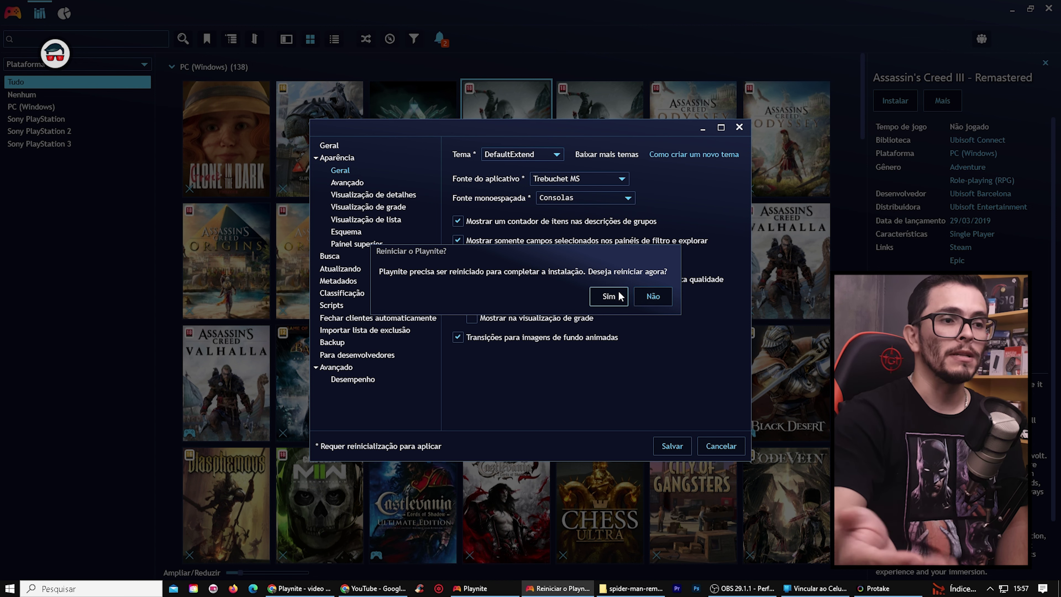
click(609, 298)
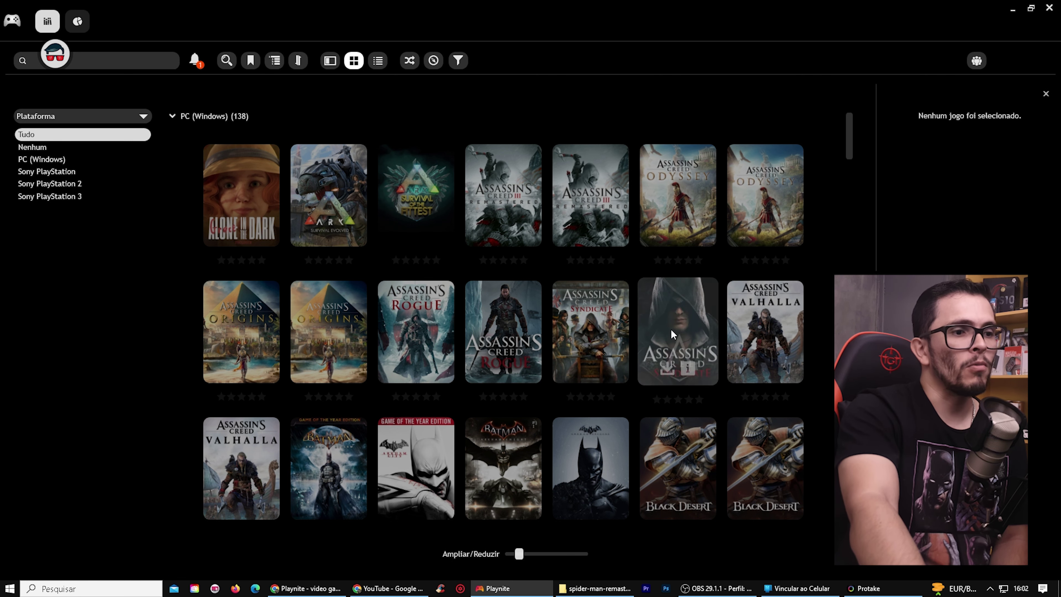
Step: Look through the game library in the new theme and slightly enlarge the covers in the grid
scroll(670, 329, down, 15)
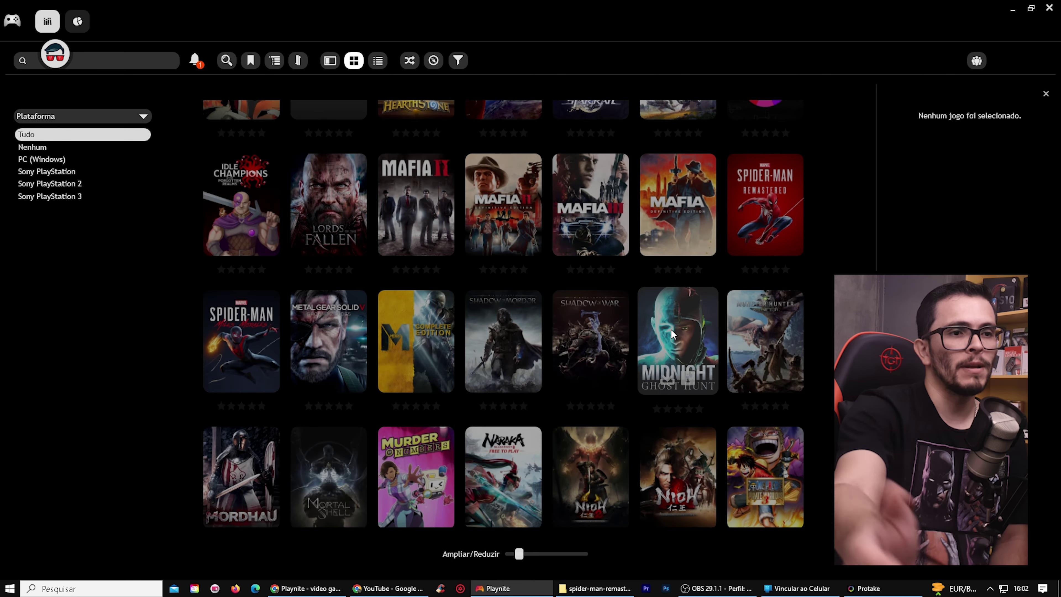
mouse_move(516, 555)
mouse_down()
mouse_move(539, 554)
mouse_move(503, 554)
mouse_move(527, 554)
mouse_up()
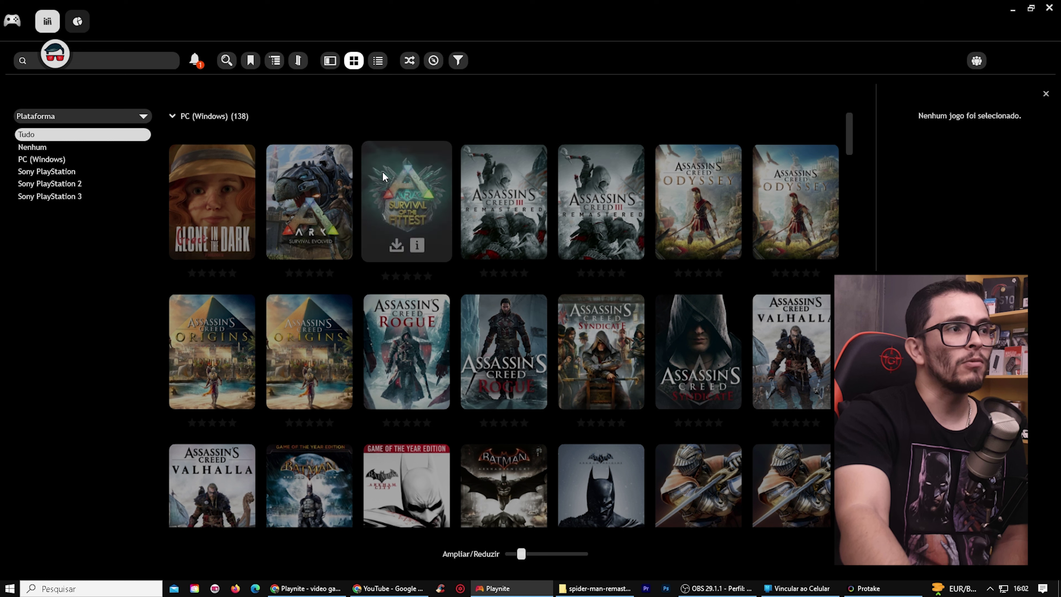
Step: Examine the options for grouping the library's games and keep the grouping by Plataforma
click(274, 63)
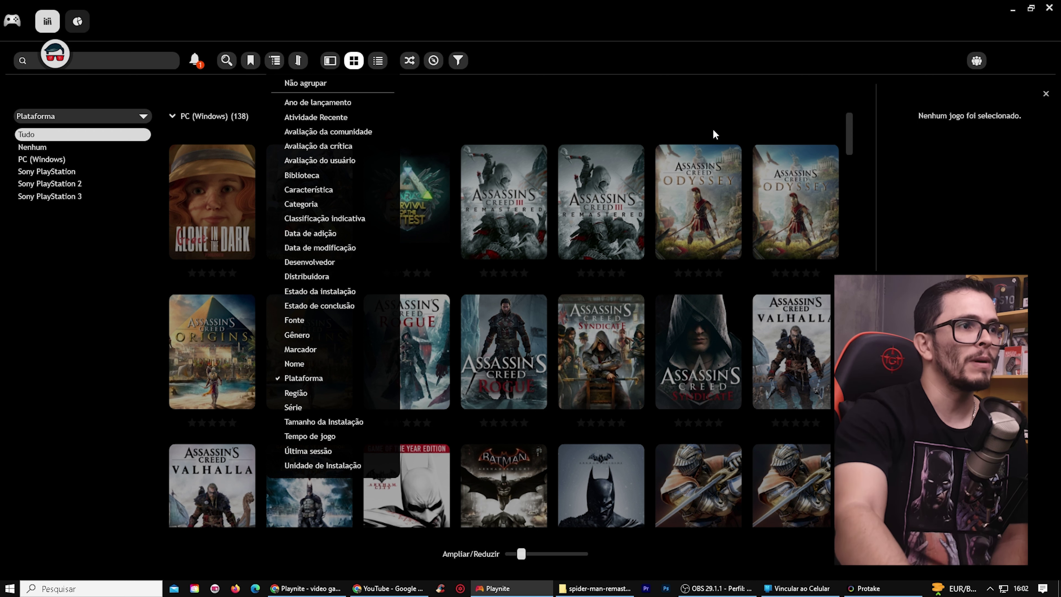
click(677, 121)
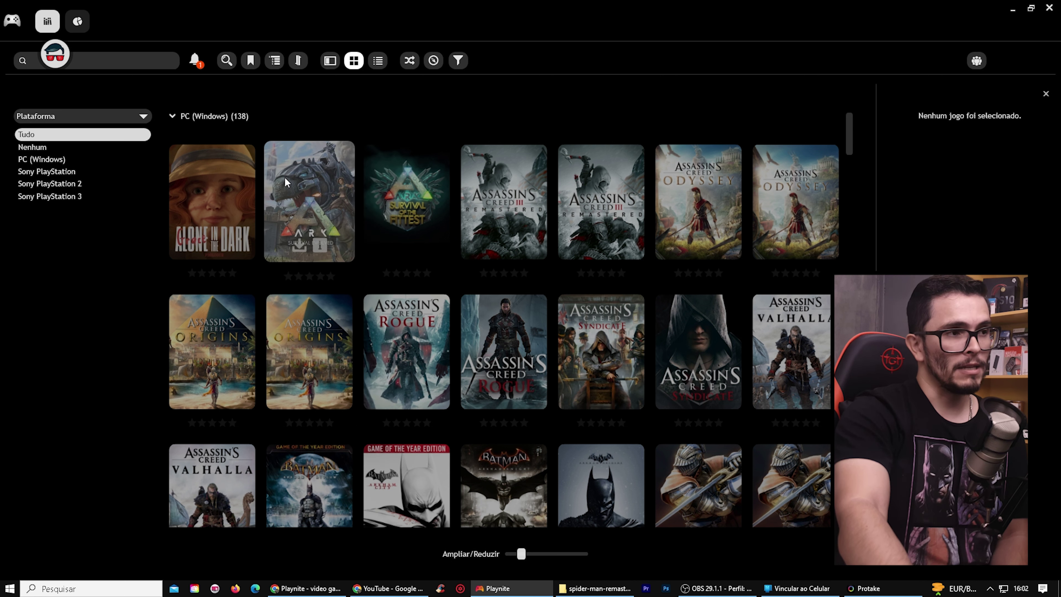
click(275, 62)
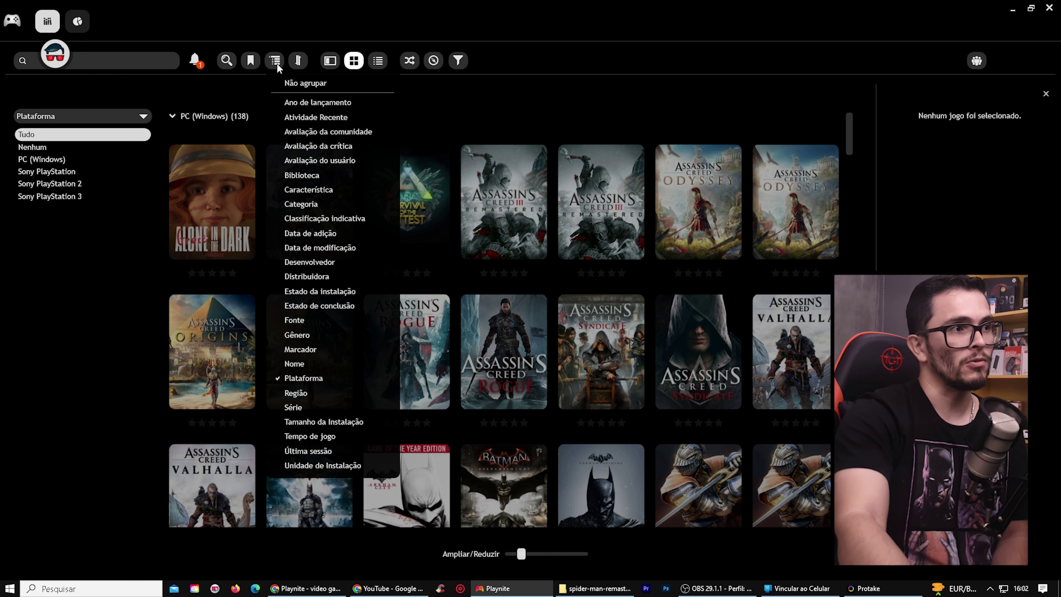
click(240, 84)
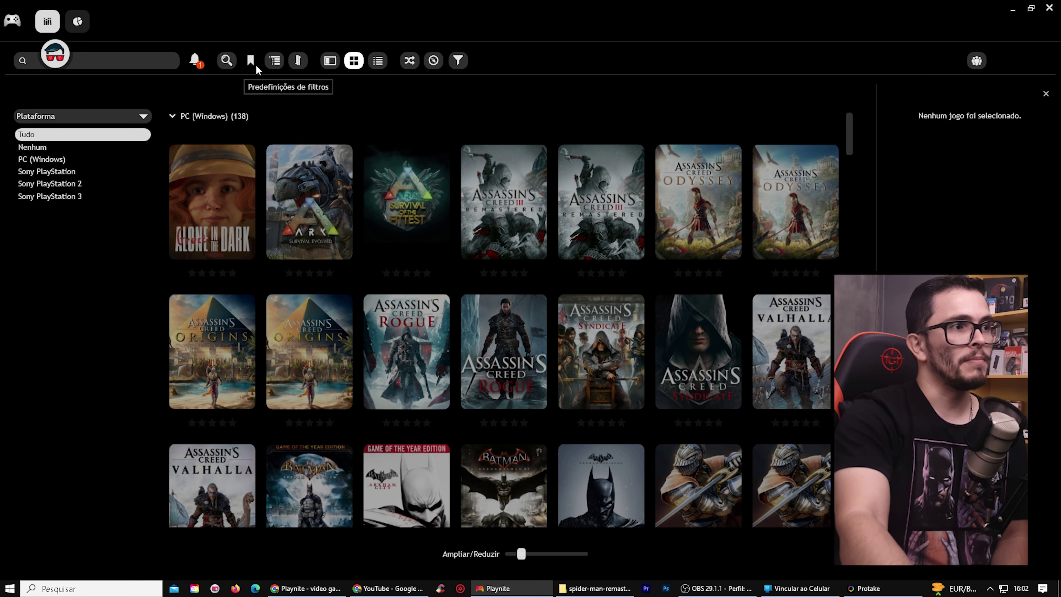
Step: Preview the library in list view with Alone in the Dark Prologue selected, and return to grid view
click(378, 60)
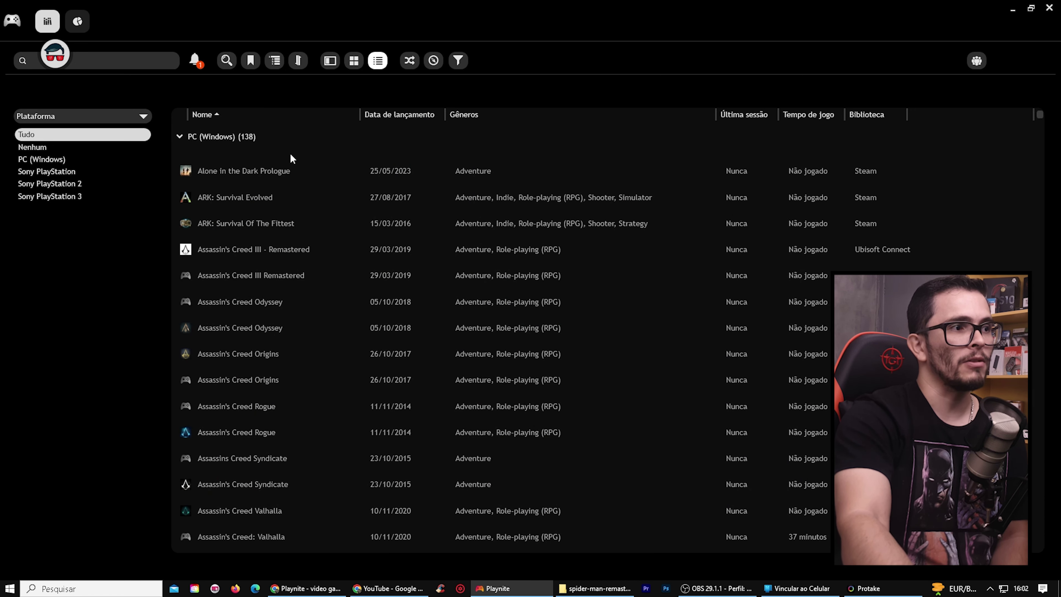
click(241, 174)
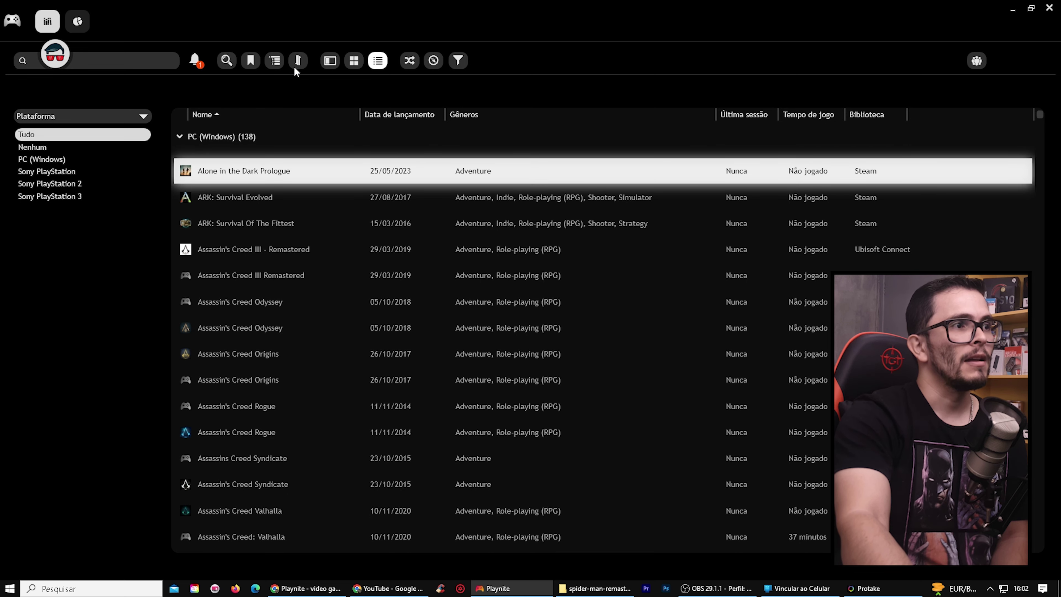
click(274, 64)
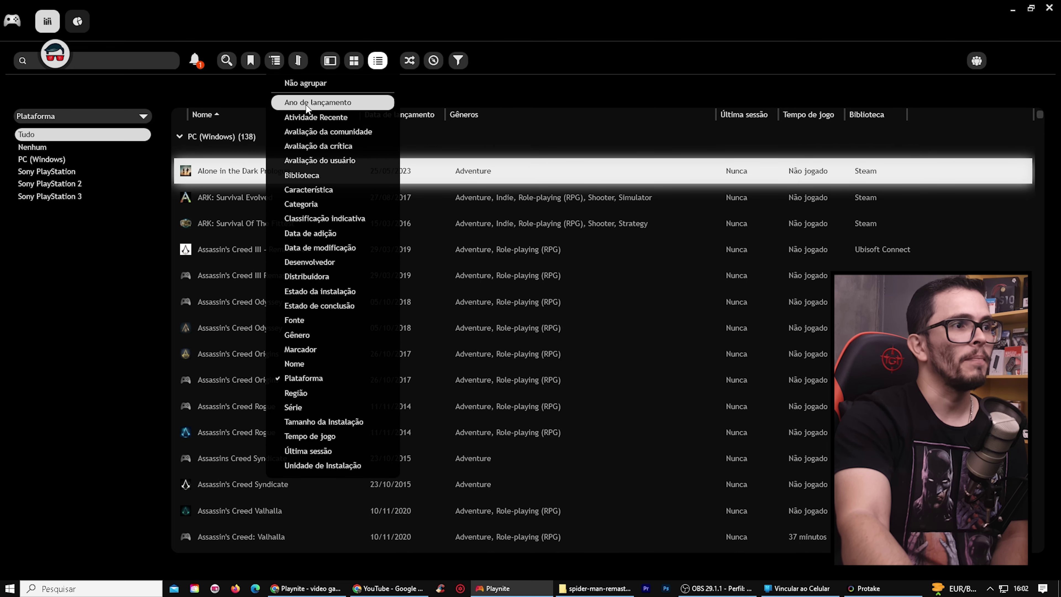
click(348, 72)
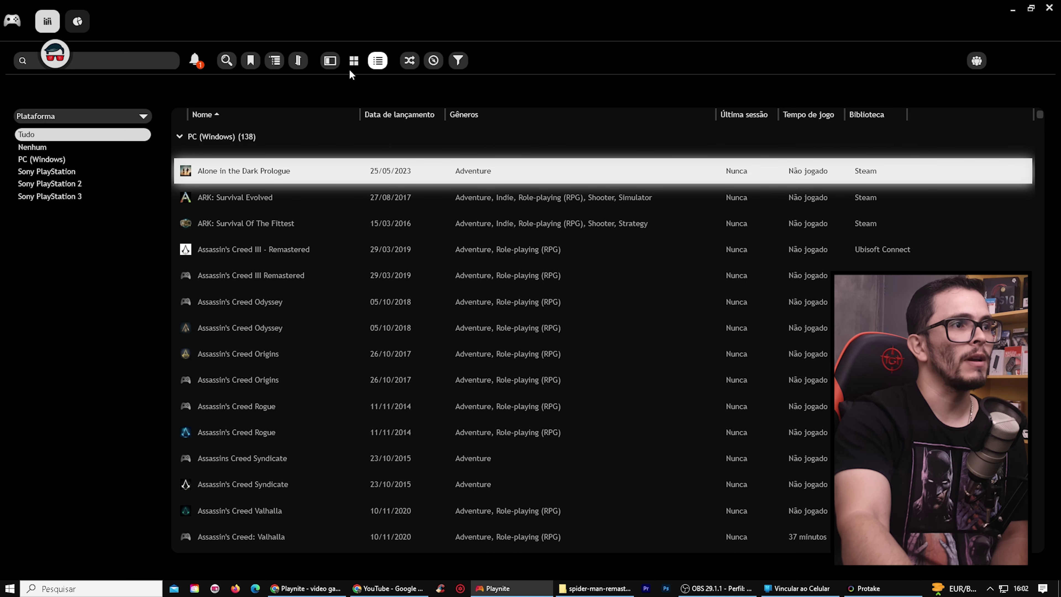
click(350, 67)
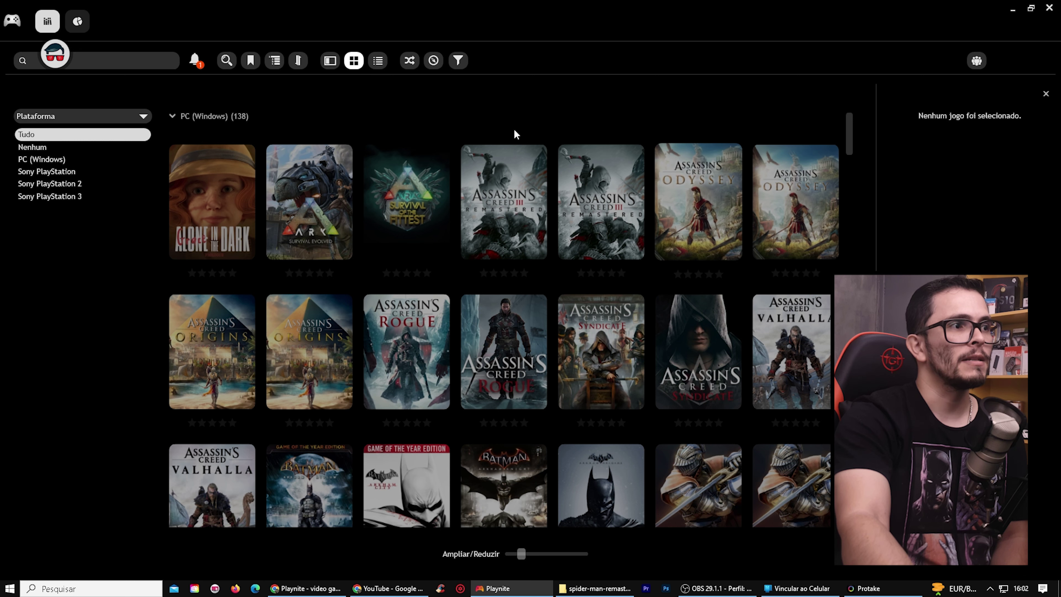
Step: Check the available sorting options for the library and switch it to the details view
click(296, 64)
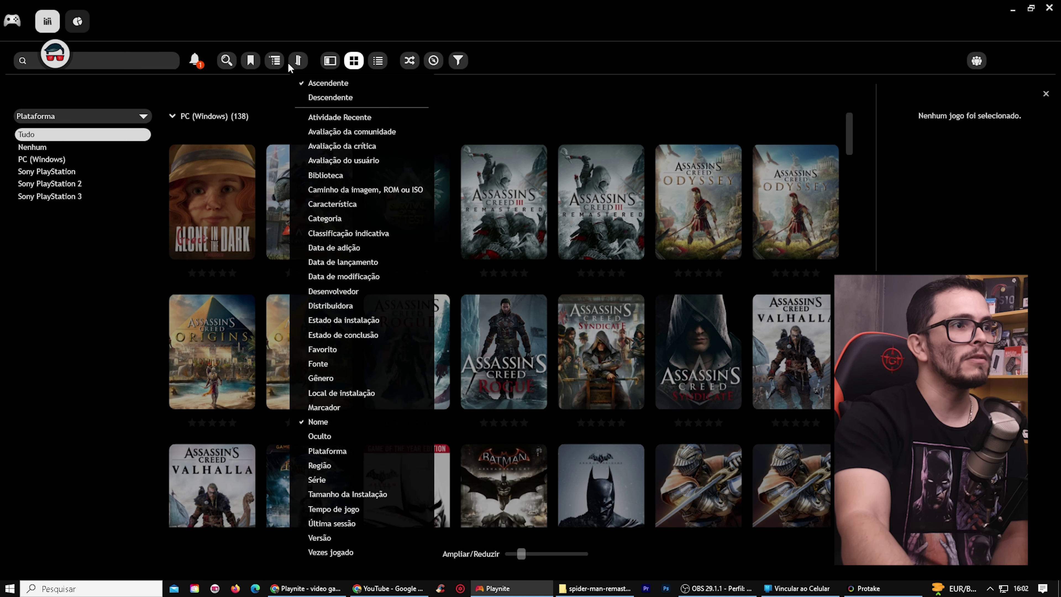
click(330, 61)
click(330, 62)
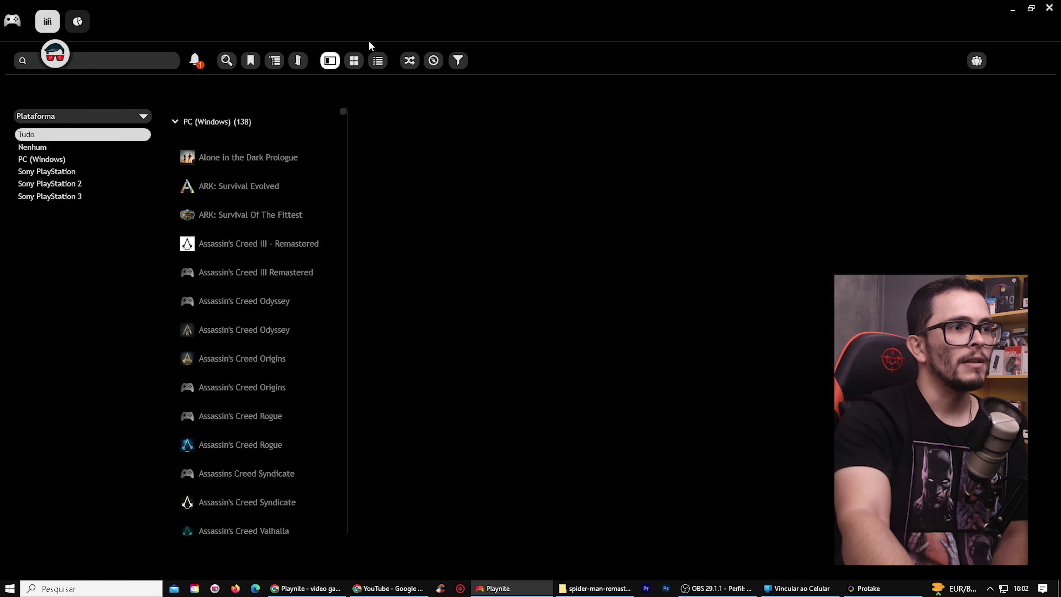
Step: Browse the details of Alone in the Dark Prologue, ARK: Survival Evolved and both Assassin's Creed III Remastered entries
click(249, 155)
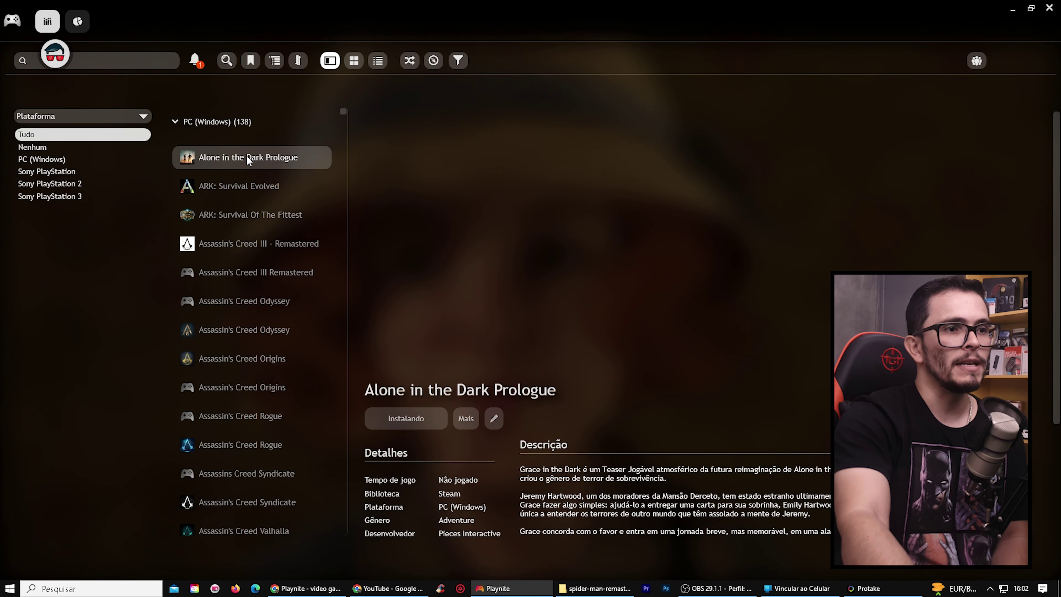
click(319, 188)
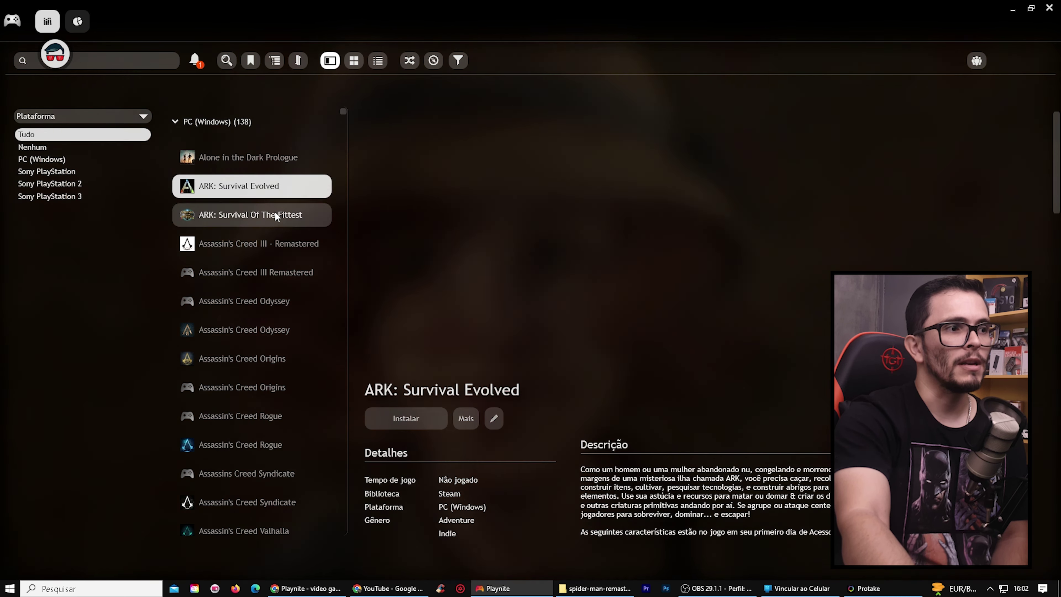
scroll(452, 247, down, 10)
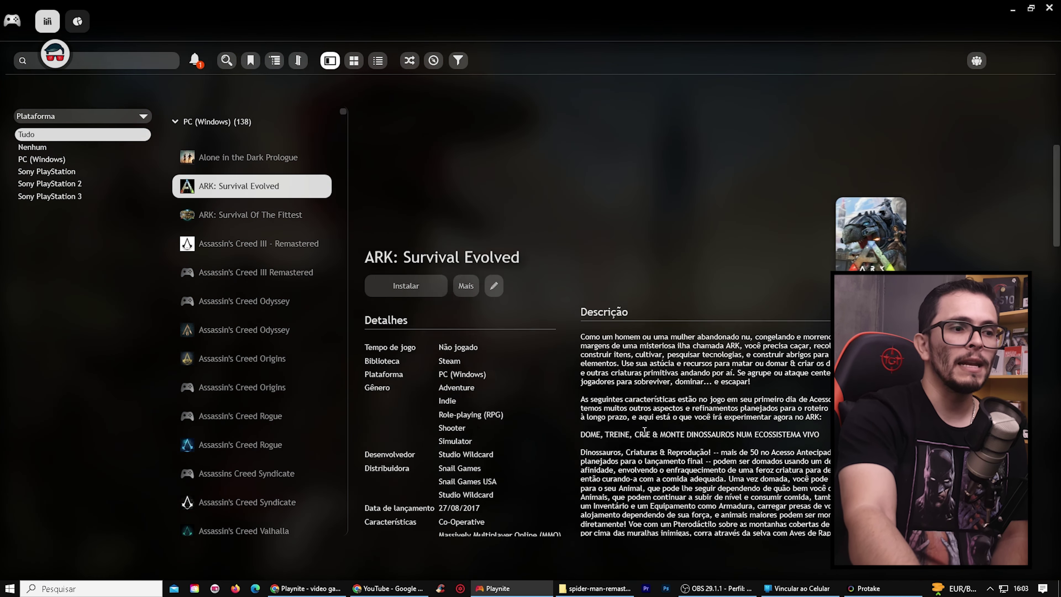
scroll(634, 425, down, 10)
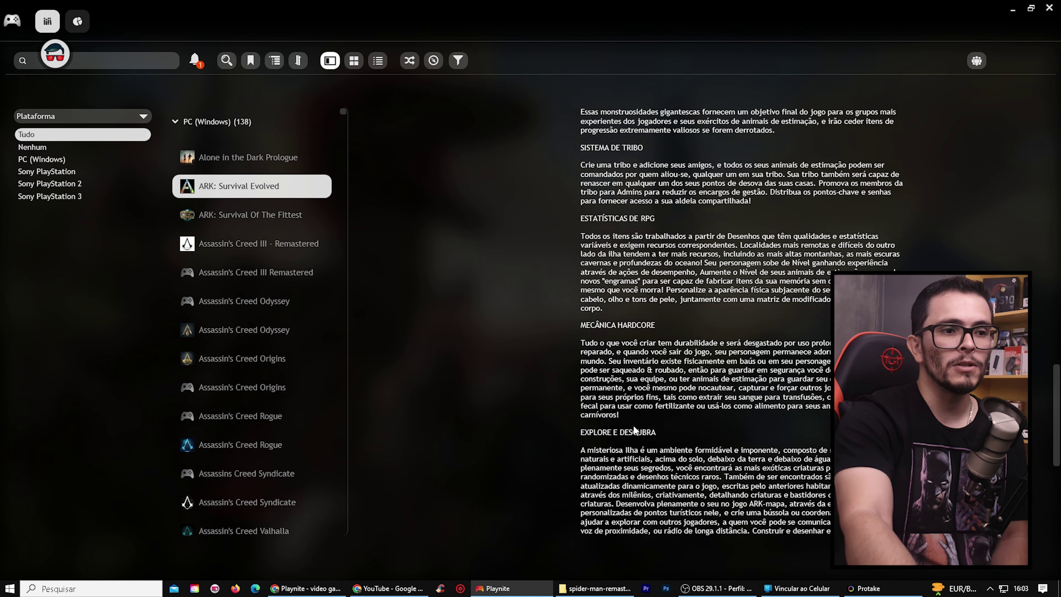
scroll(635, 425, up, 20)
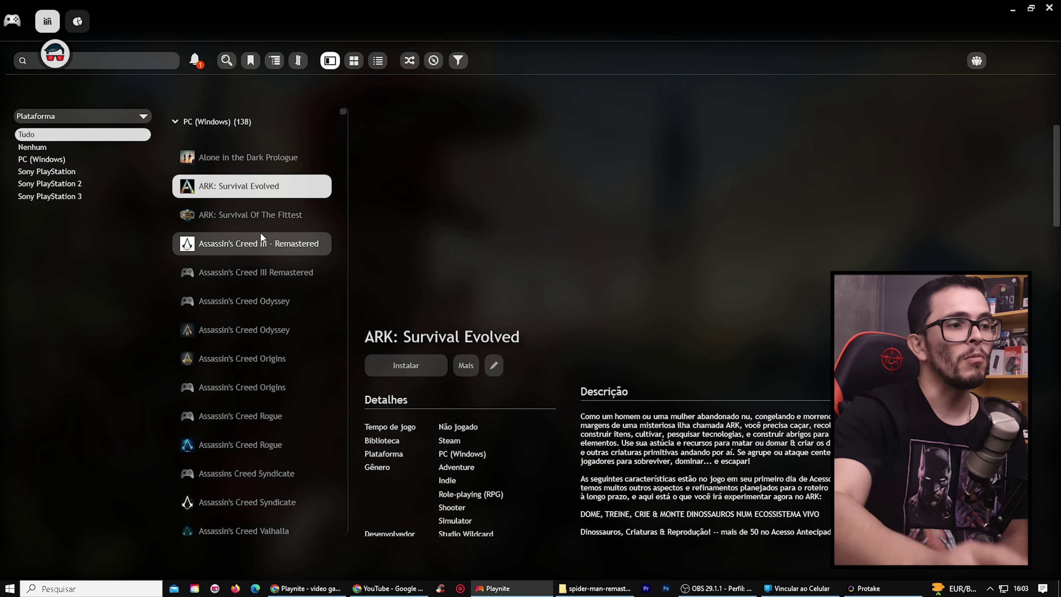
click(280, 246)
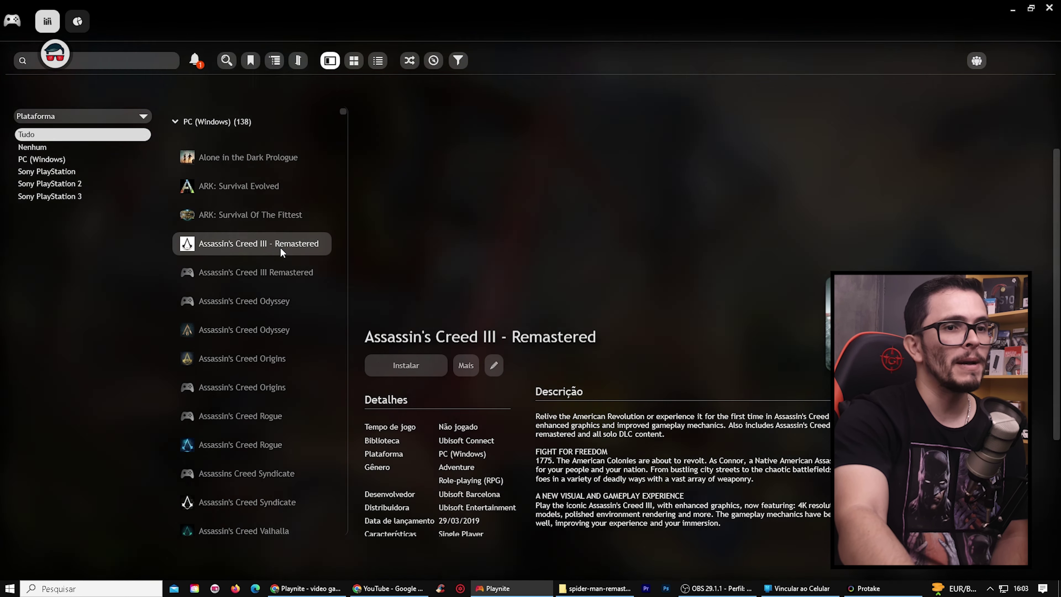
click(276, 265)
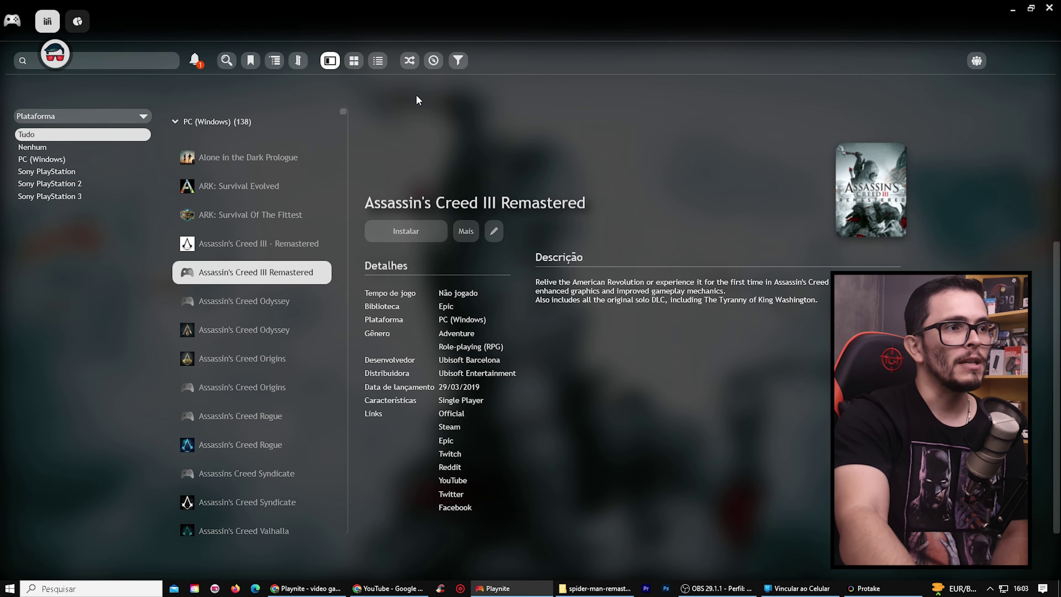
Step: Set the theme to Classic in the general appearance settings, save, and restart Playnite to apply it
click(14, 23)
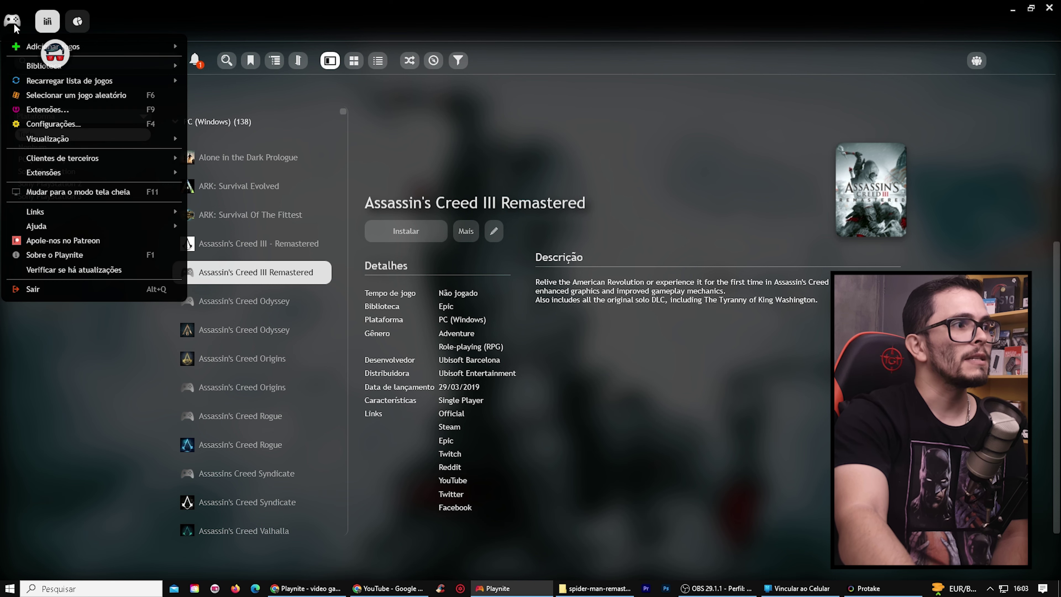
click(111, 125)
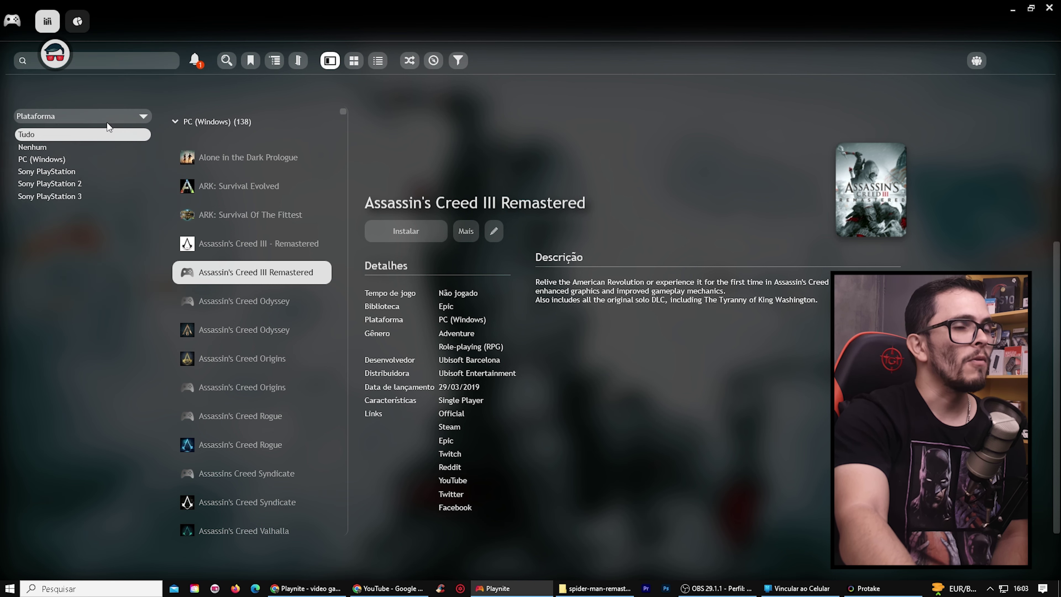
click(340, 174)
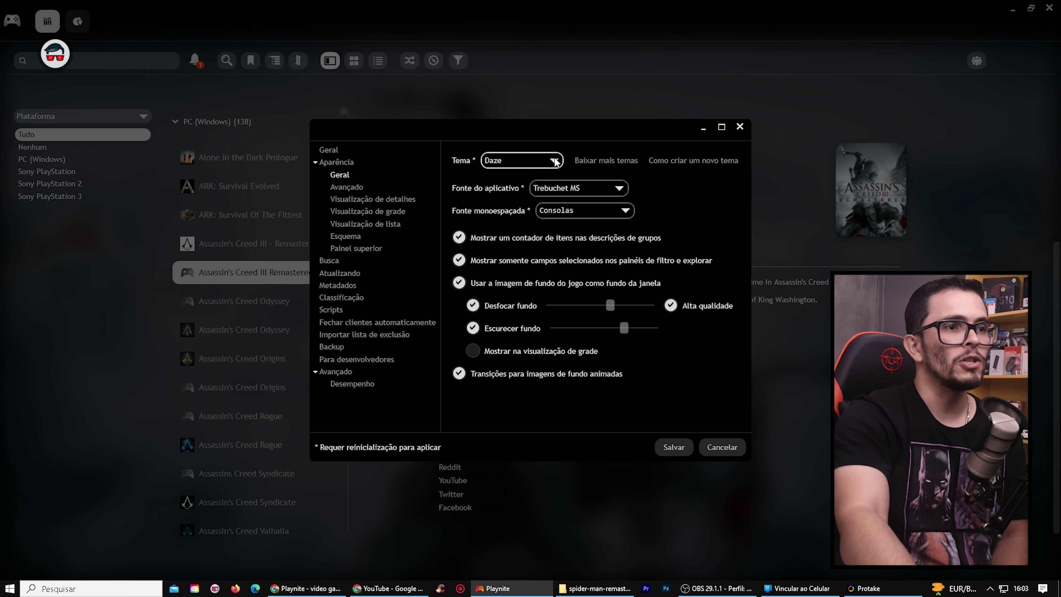
click(555, 161)
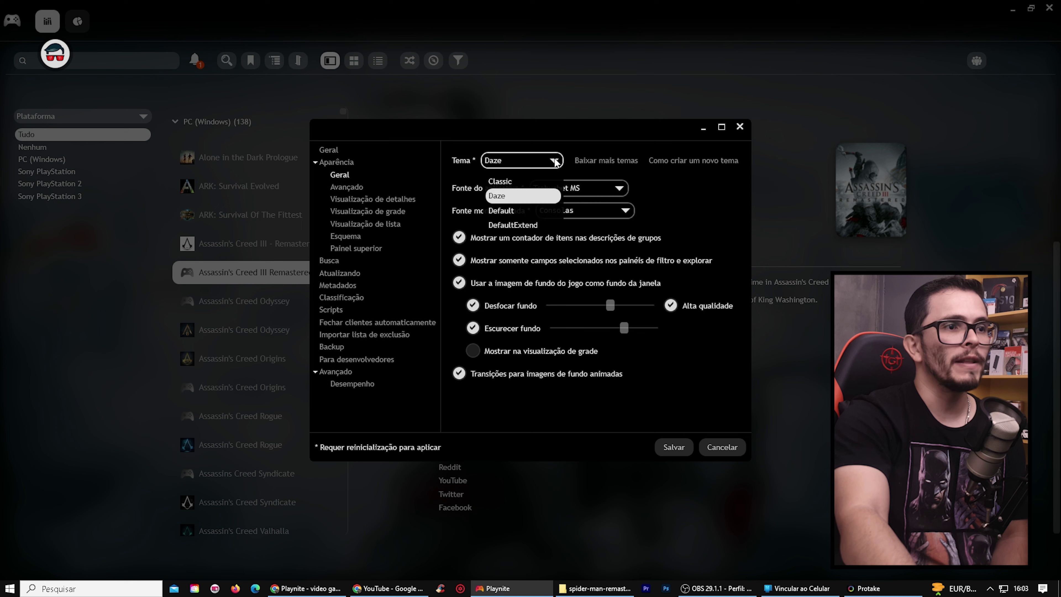
click(525, 182)
click(670, 448)
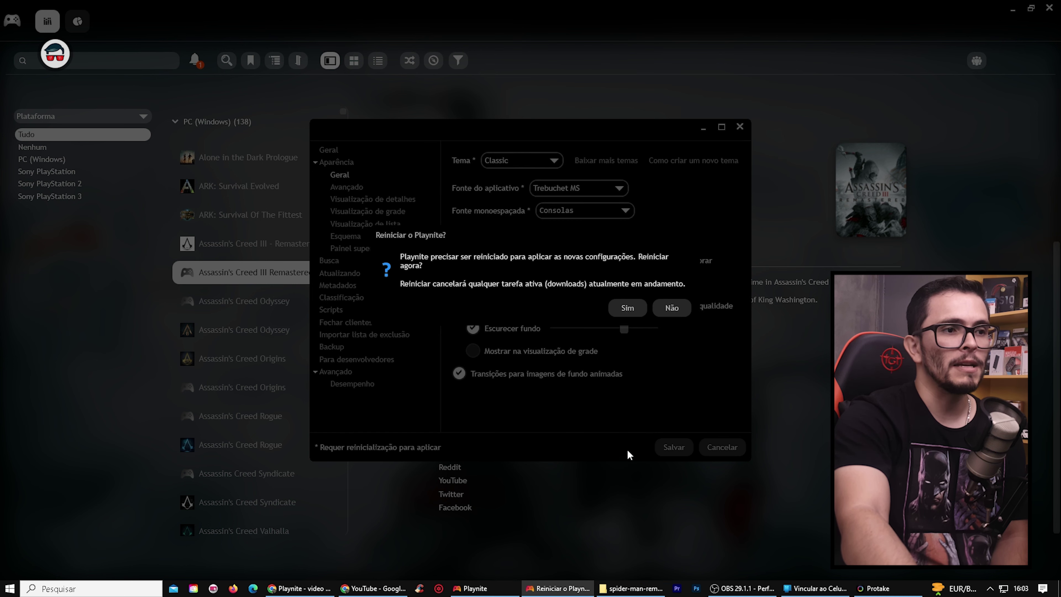
click(627, 307)
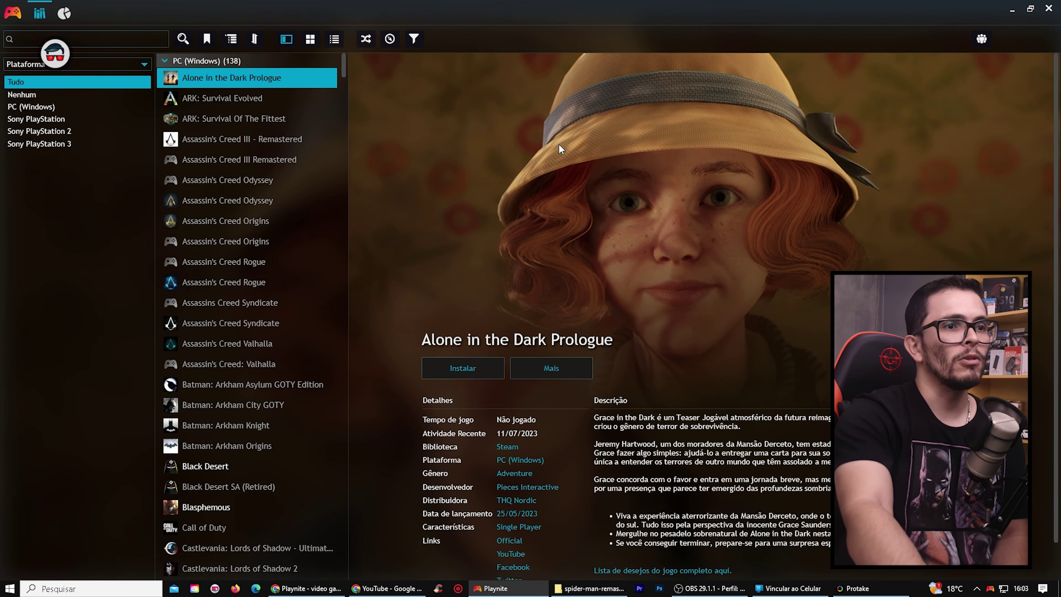
Step: Look through the game details in the Classic theme, from ARK: Survival Evolved down to the first Assassins Creed Syndicate entry
click(258, 99)
click(258, 120)
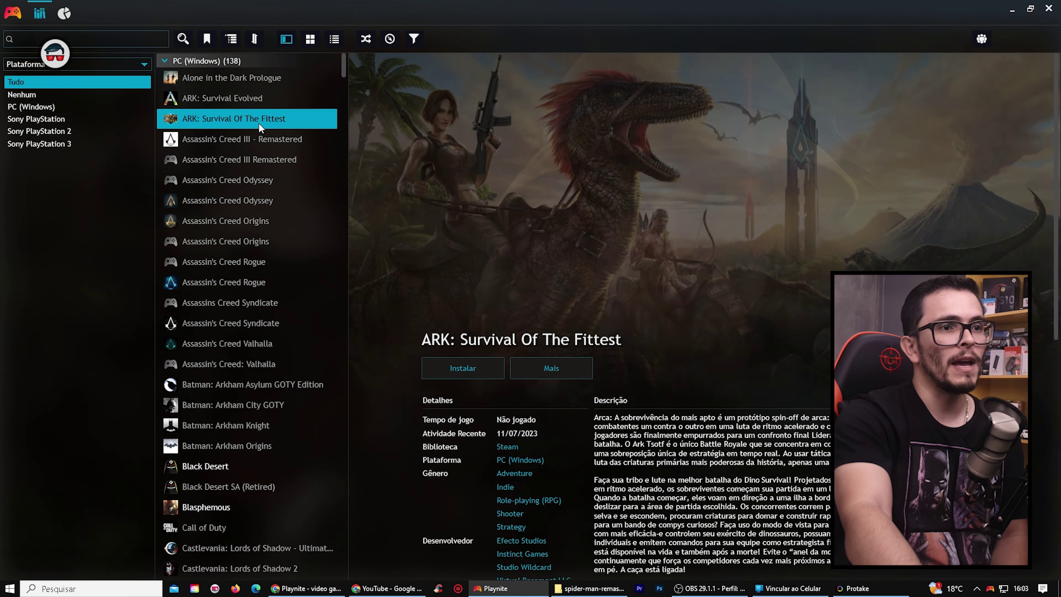
click(250, 156)
key(Up)
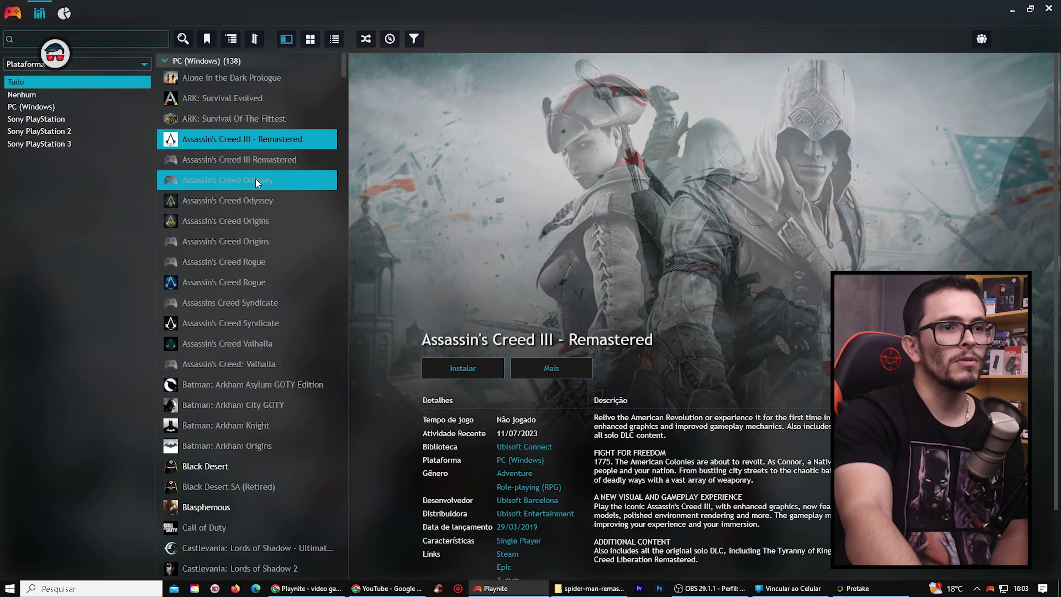
click(254, 168)
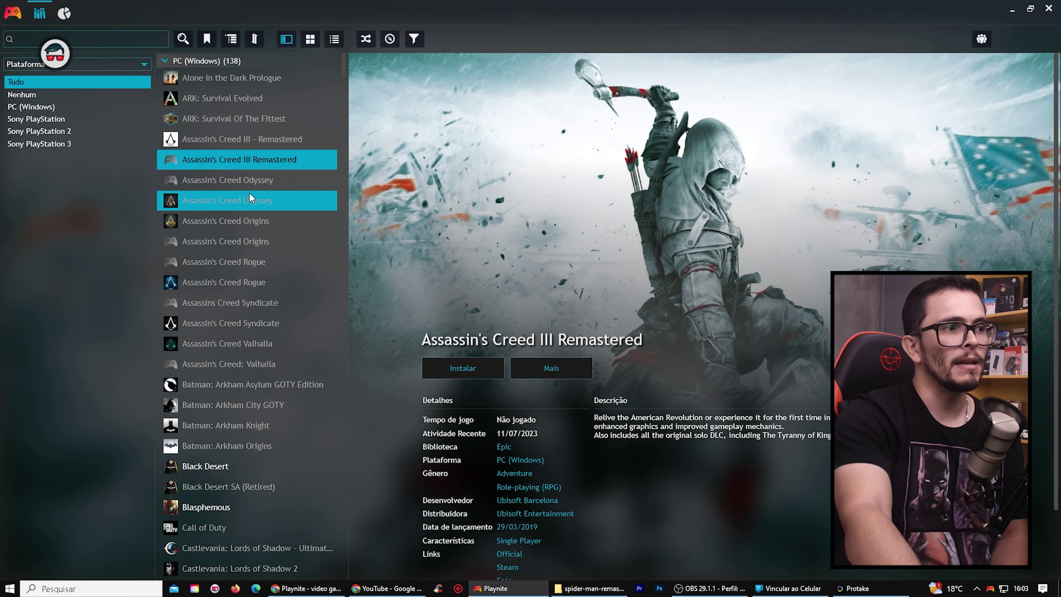
click(250, 199)
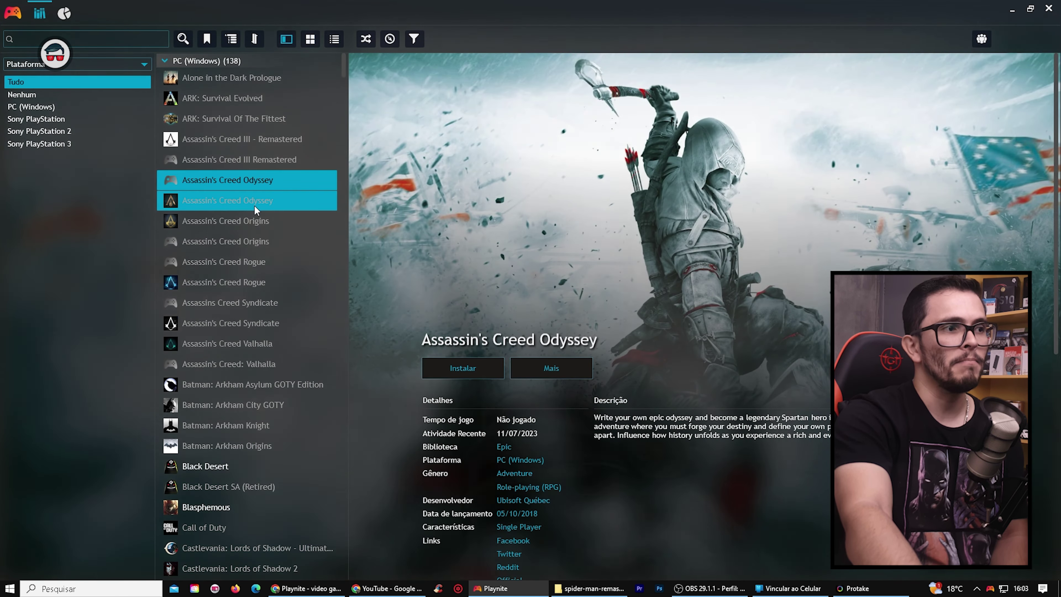
click(252, 241)
click(257, 264)
click(264, 285)
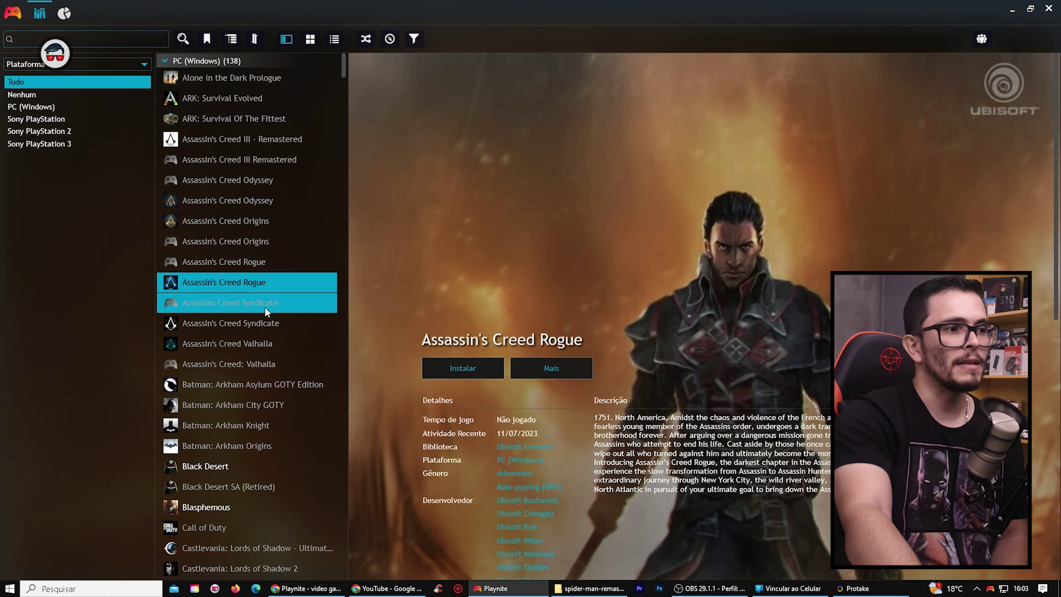
click(265, 304)
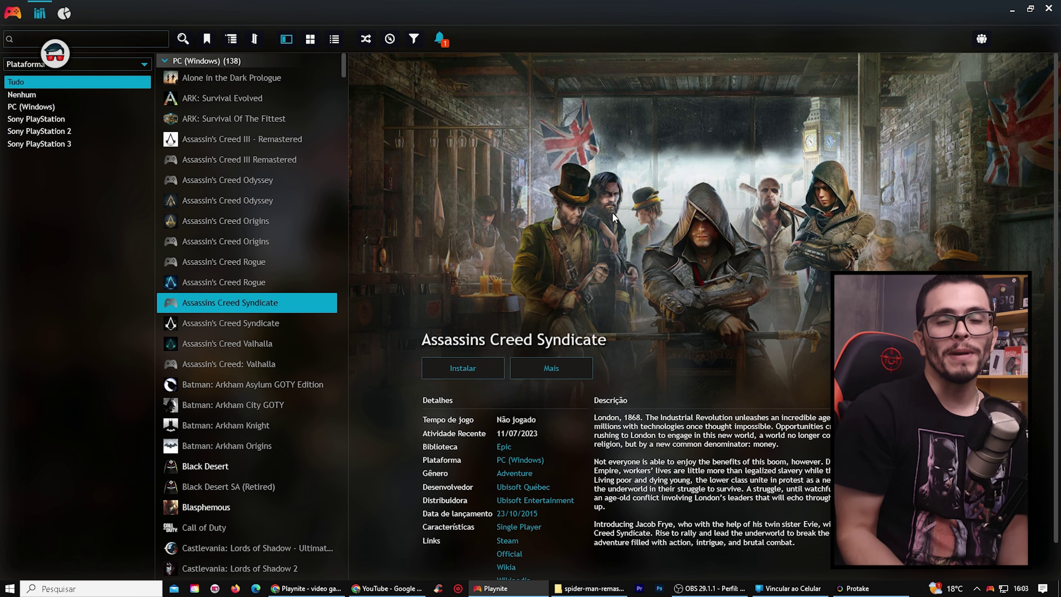
Step: Open the settings, collapse the Aparência section, and examine the Metadados, Atualizando and Busca options
click(12, 14)
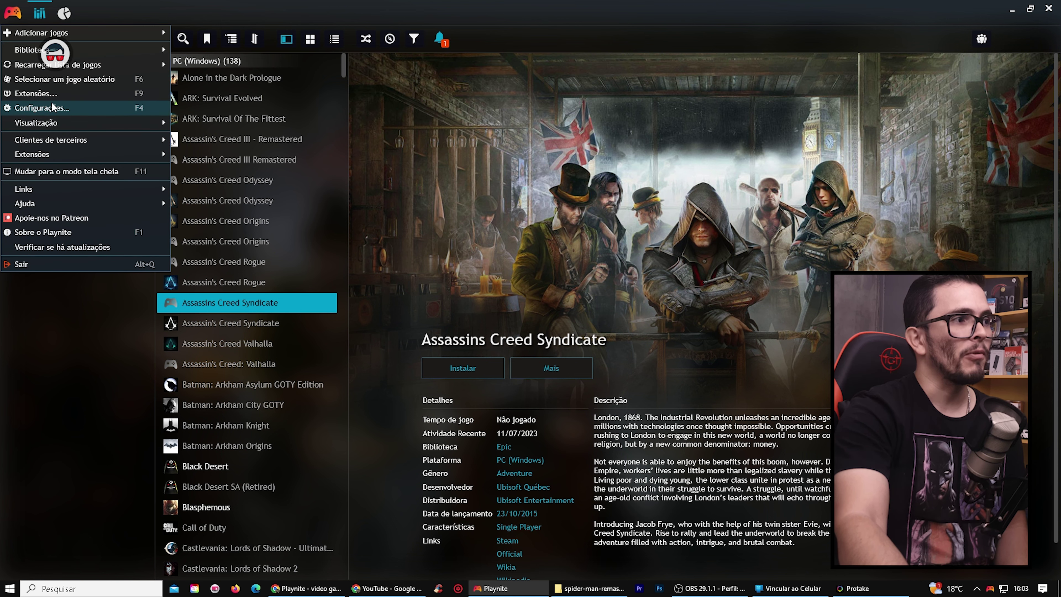
click(63, 109)
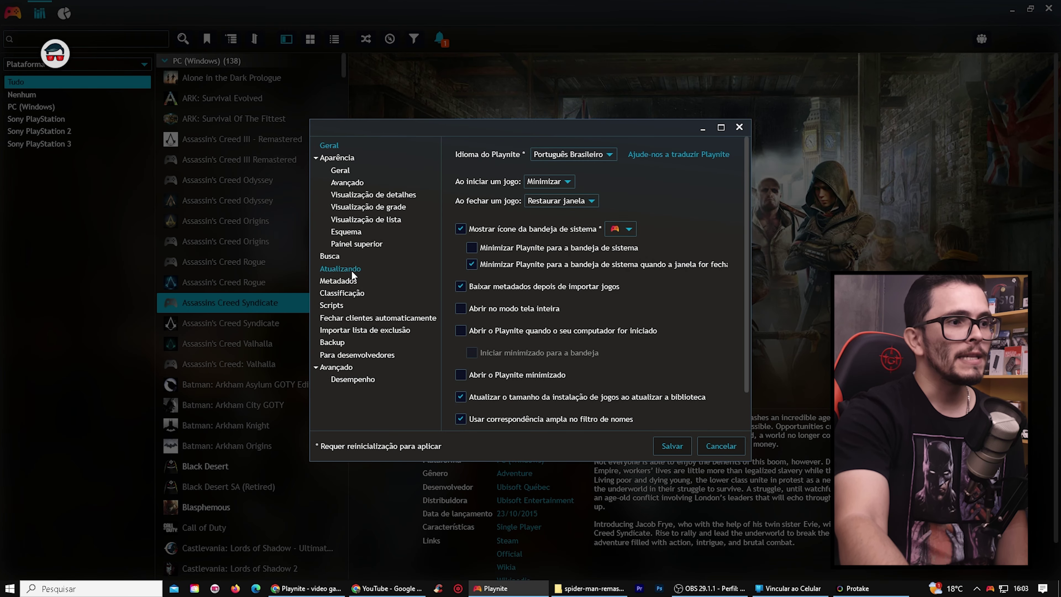
click(316, 157)
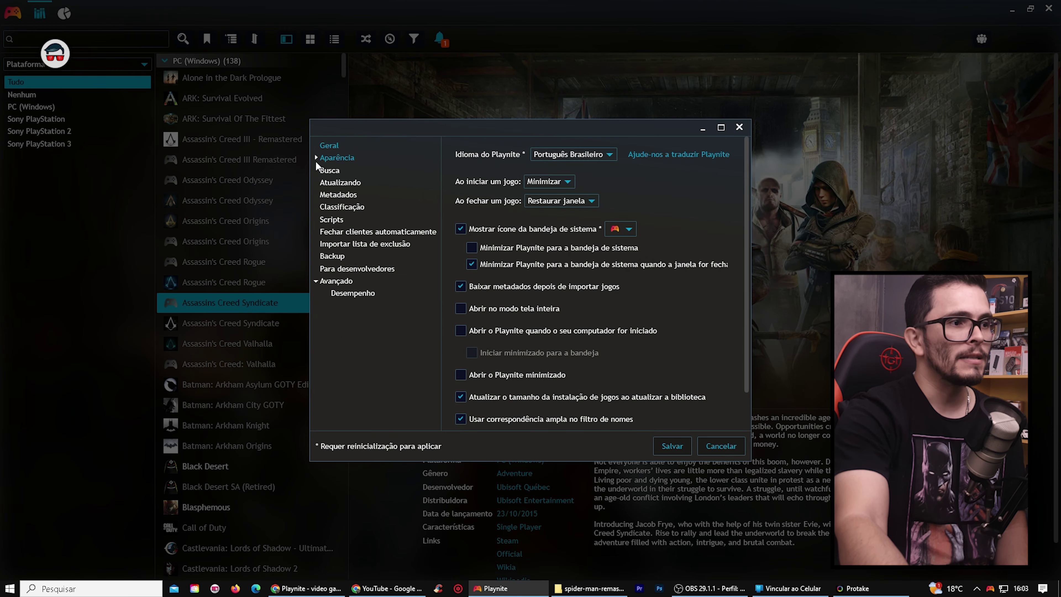
click(349, 194)
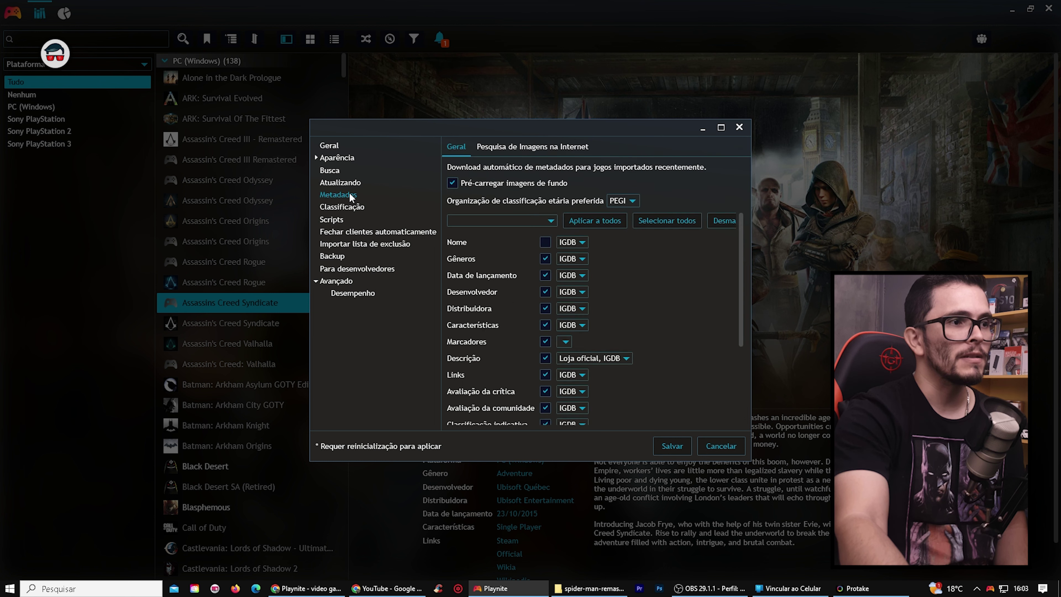
click(346, 183)
click(338, 169)
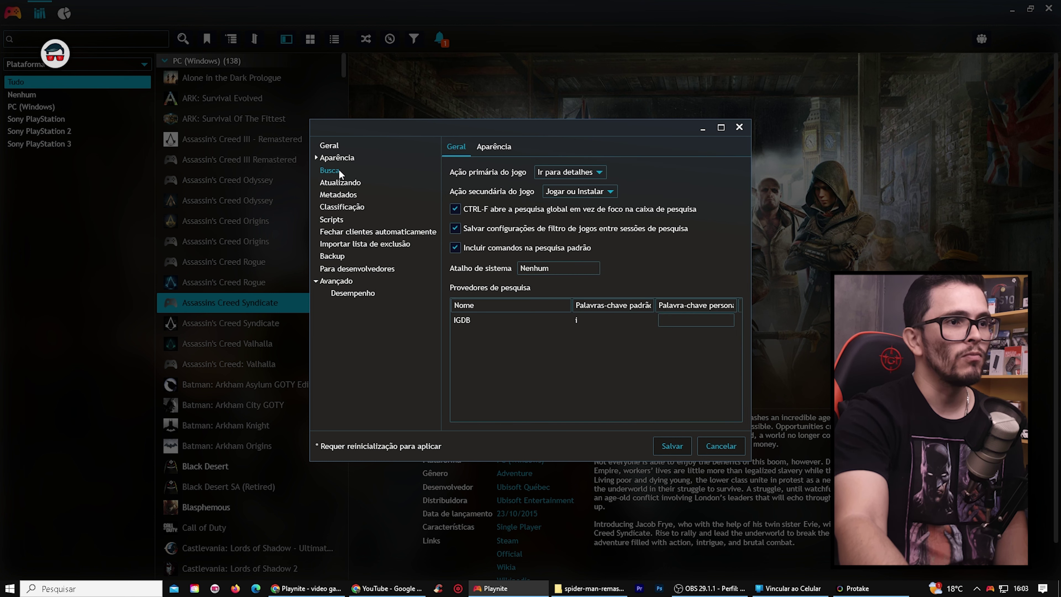
Step: View the options for closing clients automatically and examine the two Death Stranding entries in the import exclusion list
click(344, 231)
click(344, 244)
click(501, 160)
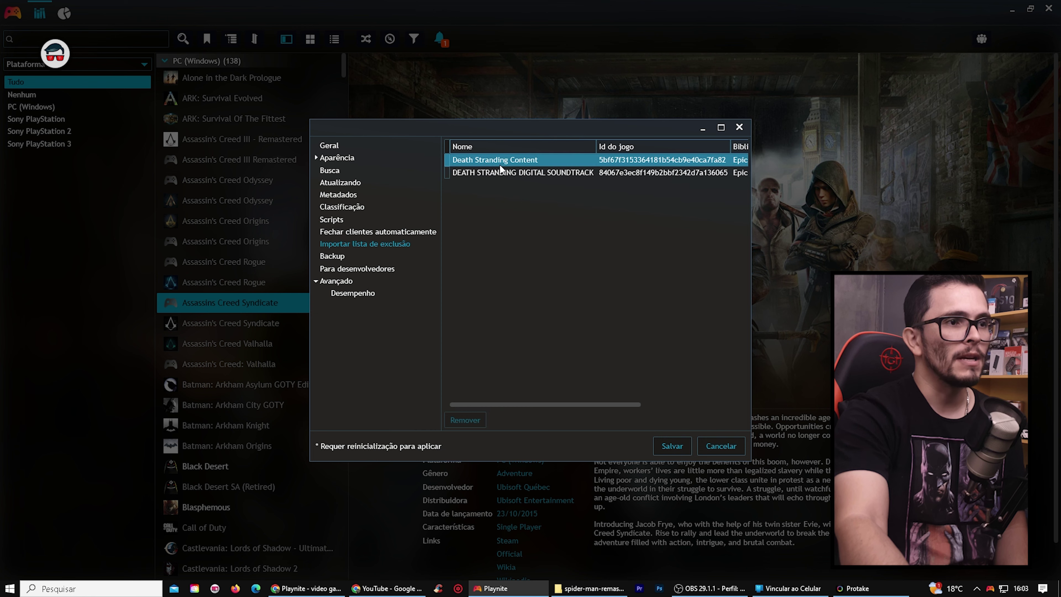
click(501, 172)
click(502, 165)
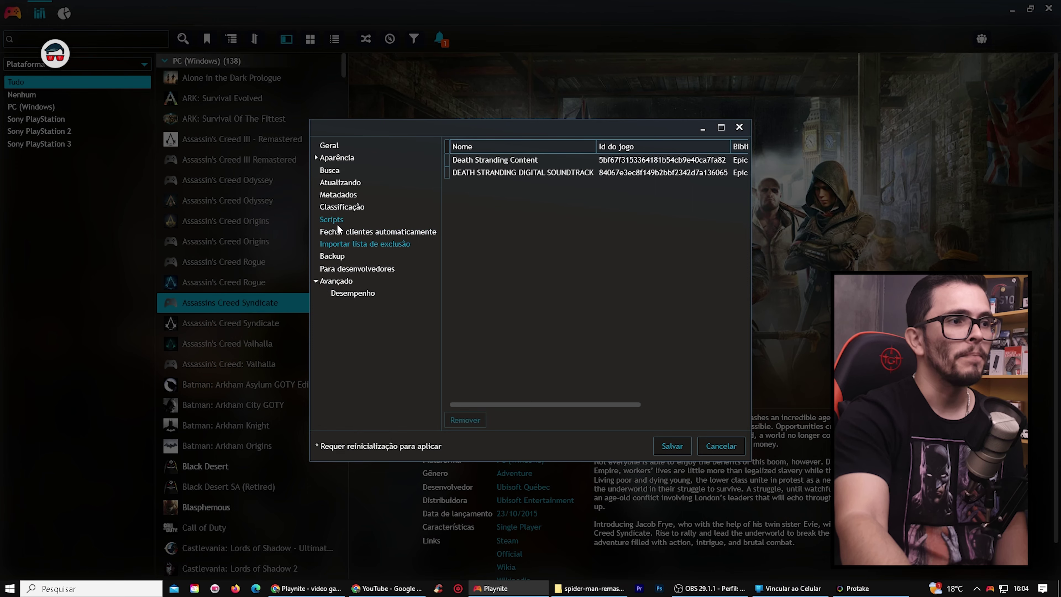
Step: Review the Scripts, Metadados, Atualizando and Busca settings and close the settings window without saving
click(337, 222)
click(339, 194)
click(339, 183)
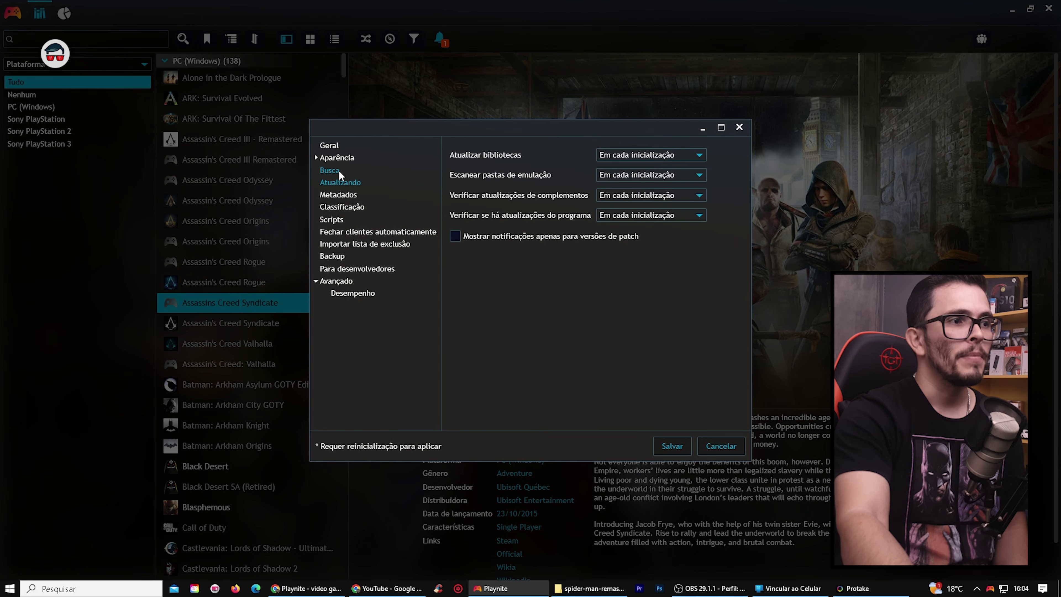
click(338, 170)
click(339, 158)
click(333, 171)
click(340, 183)
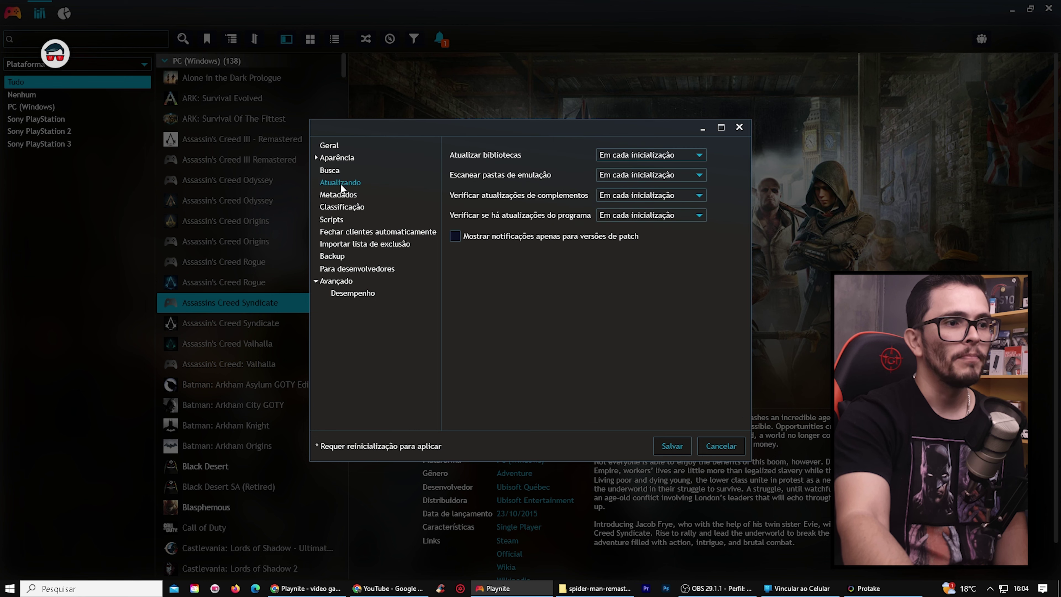
click(340, 194)
click(739, 128)
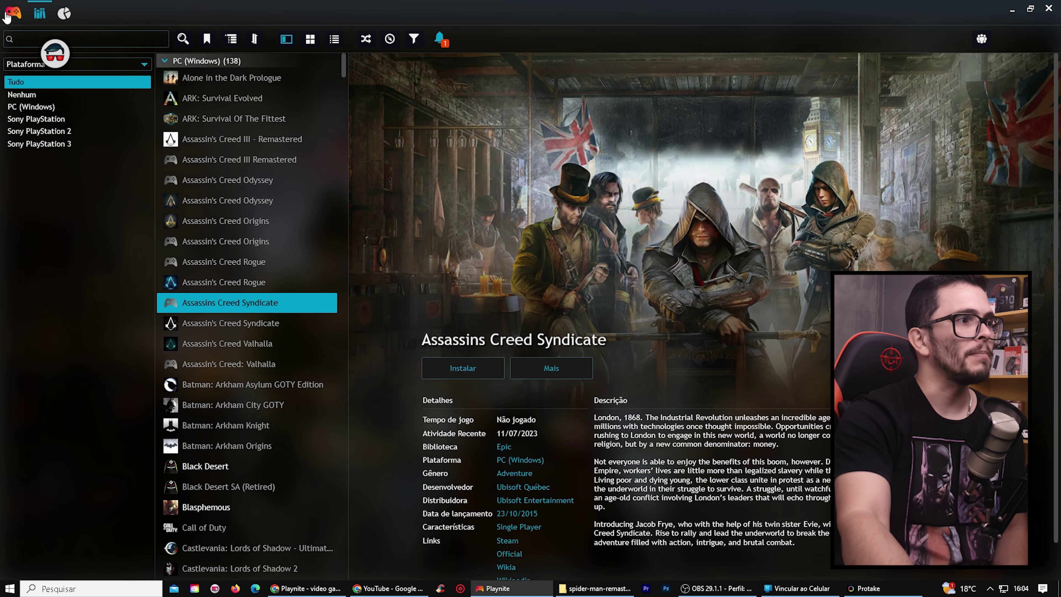
Step: Open the library integrations configuration and review the Amazon Games, Battle.net, EA app, Epic and GOG options
click(6, 16)
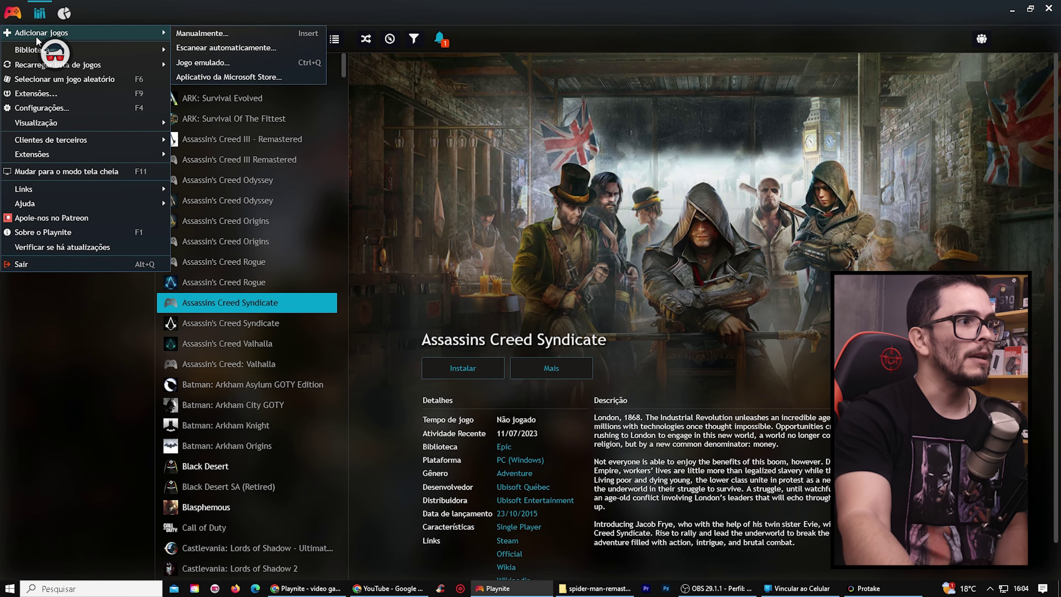
mouse_move(50, 50)
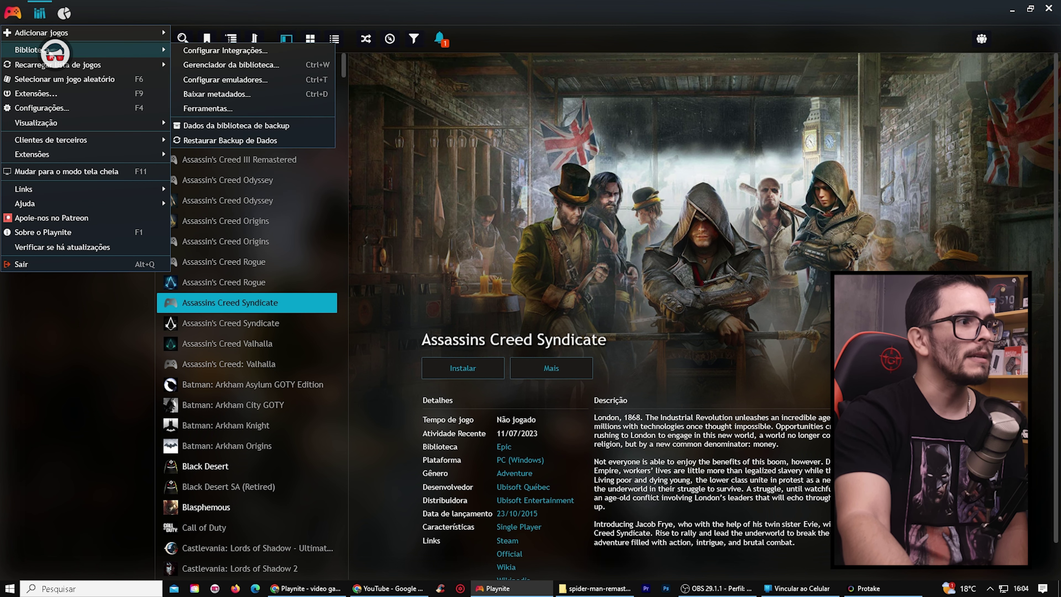
click(259, 55)
click(344, 147)
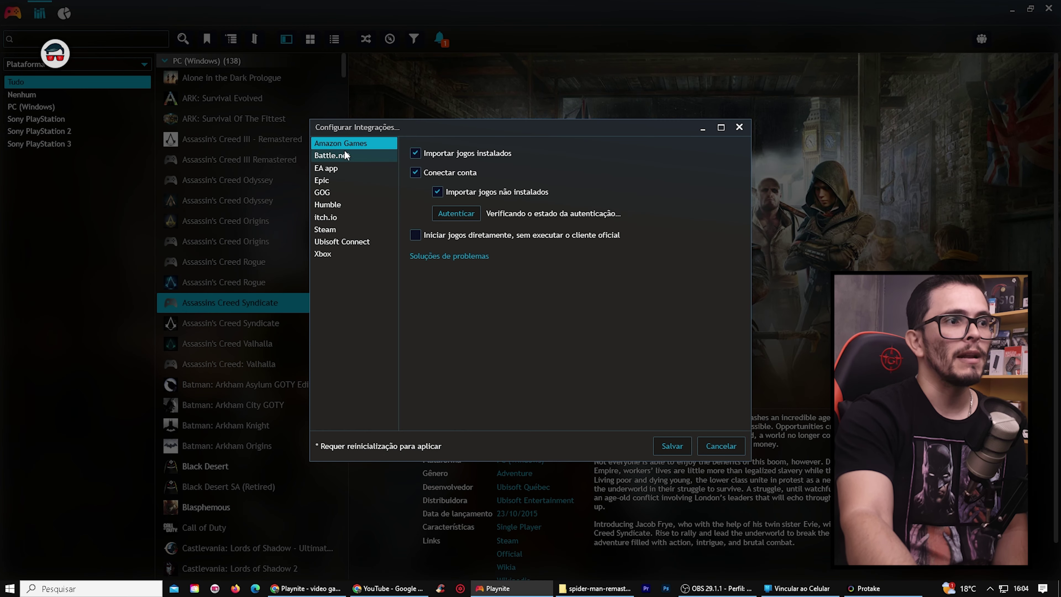
click(344, 155)
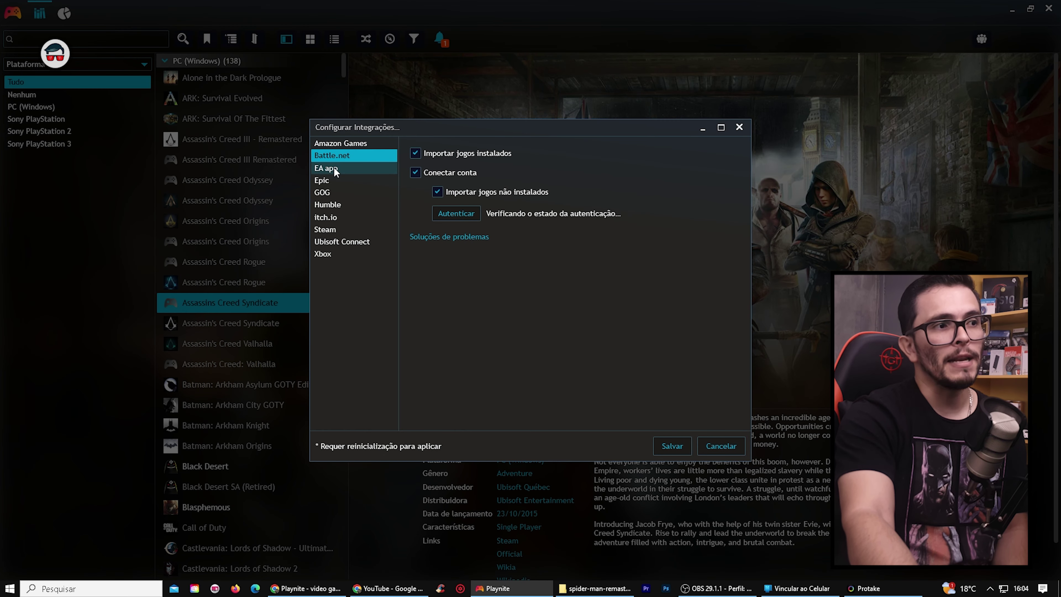
click(334, 168)
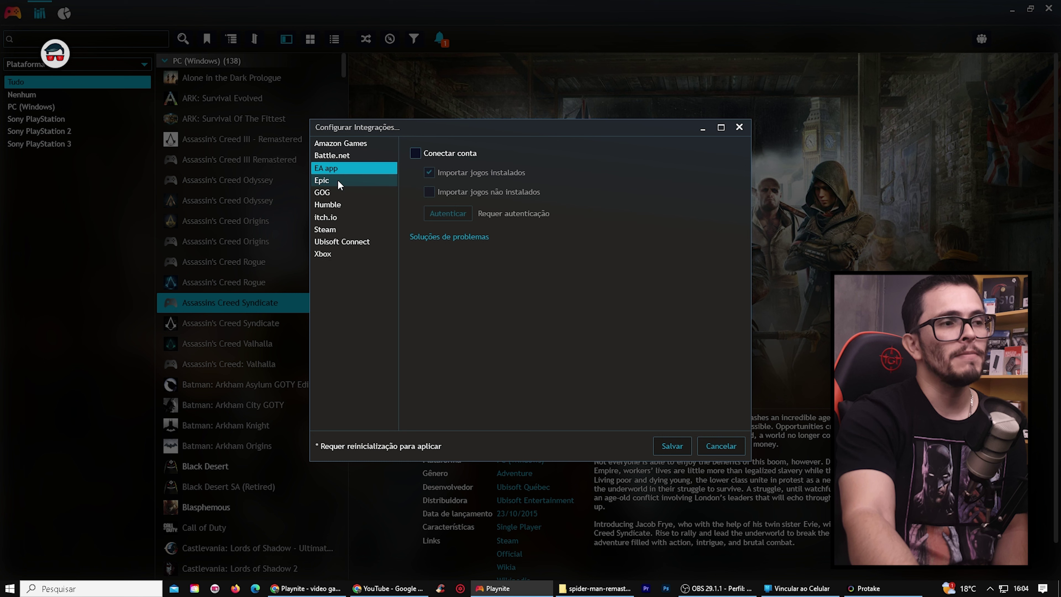
click(331, 181)
click(332, 193)
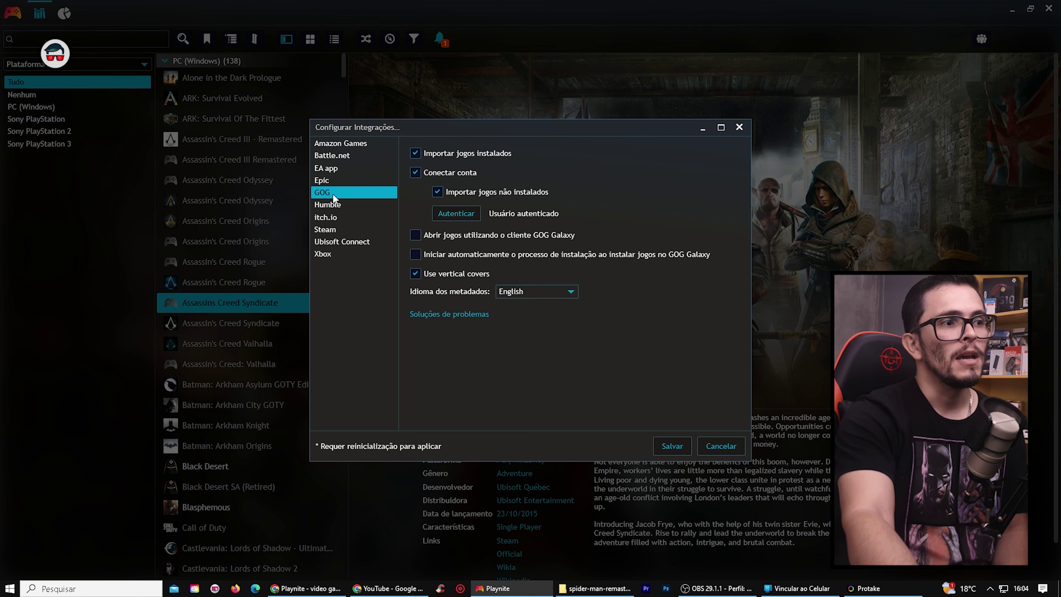
Step: Review the Humble, itch.io, Steam, Ubisoft Connect, Xbox and Battle.net integration options and close the window without saving
click(336, 203)
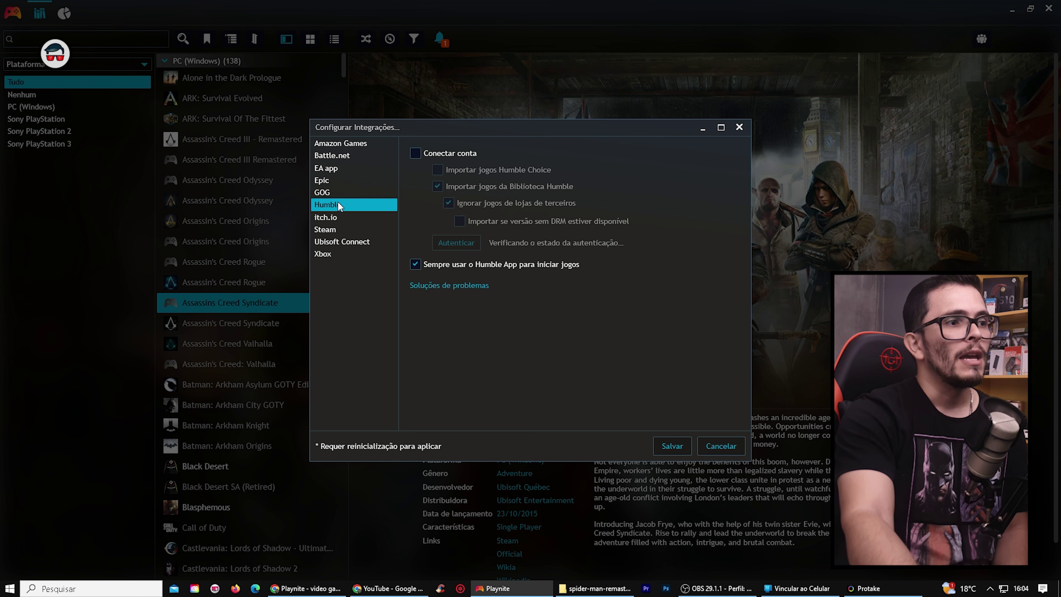
click(330, 218)
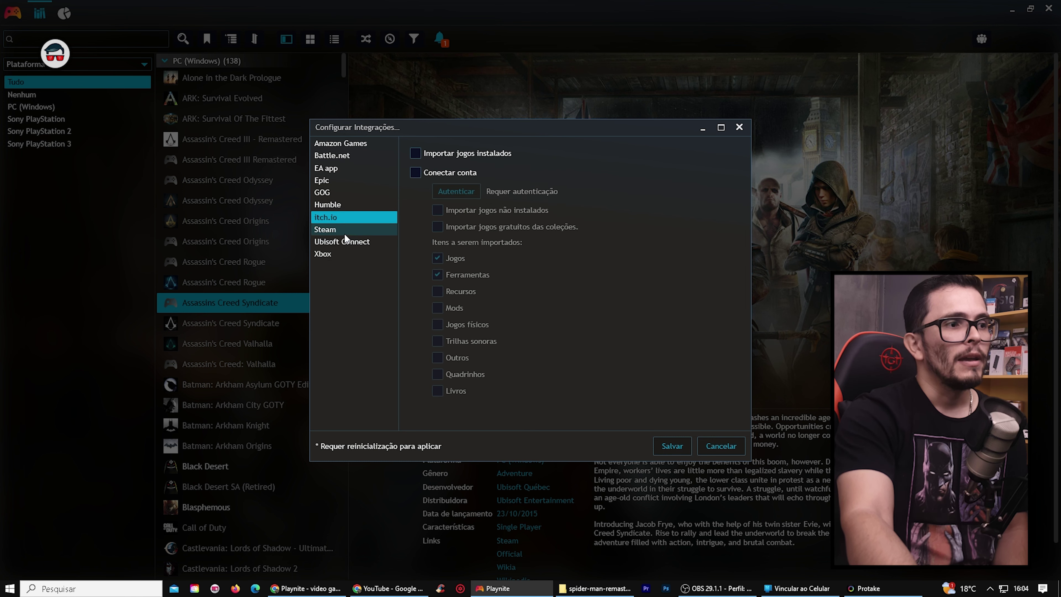
click(344, 231)
click(353, 242)
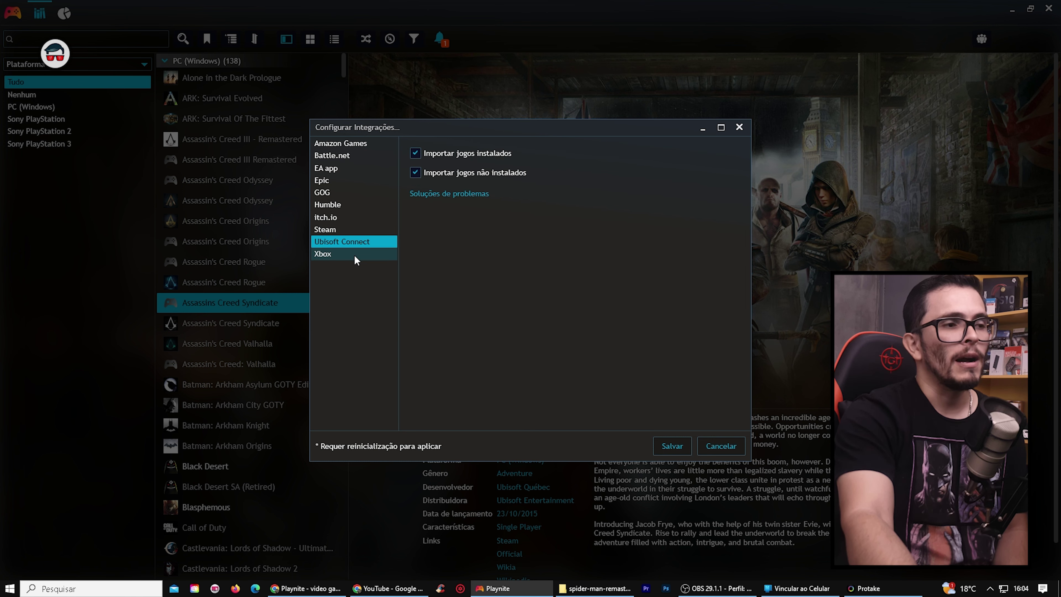
click(346, 253)
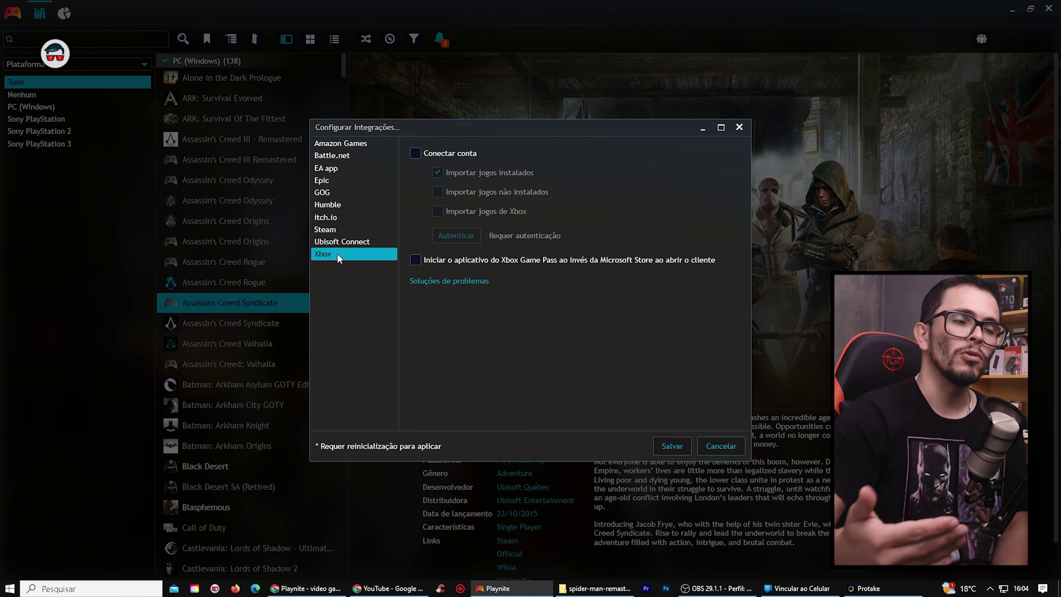
click(352, 234)
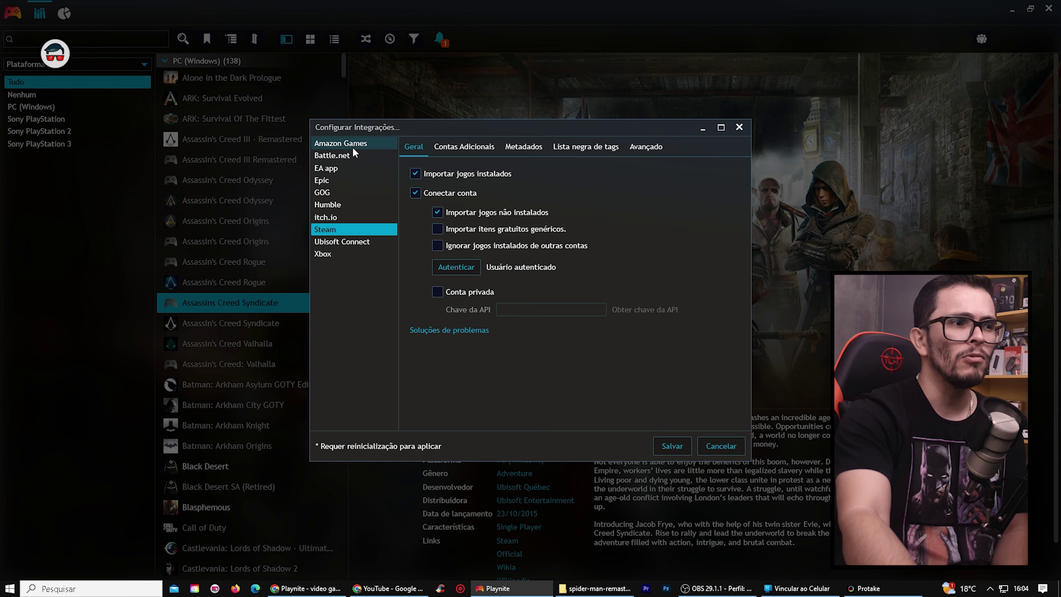
click(348, 155)
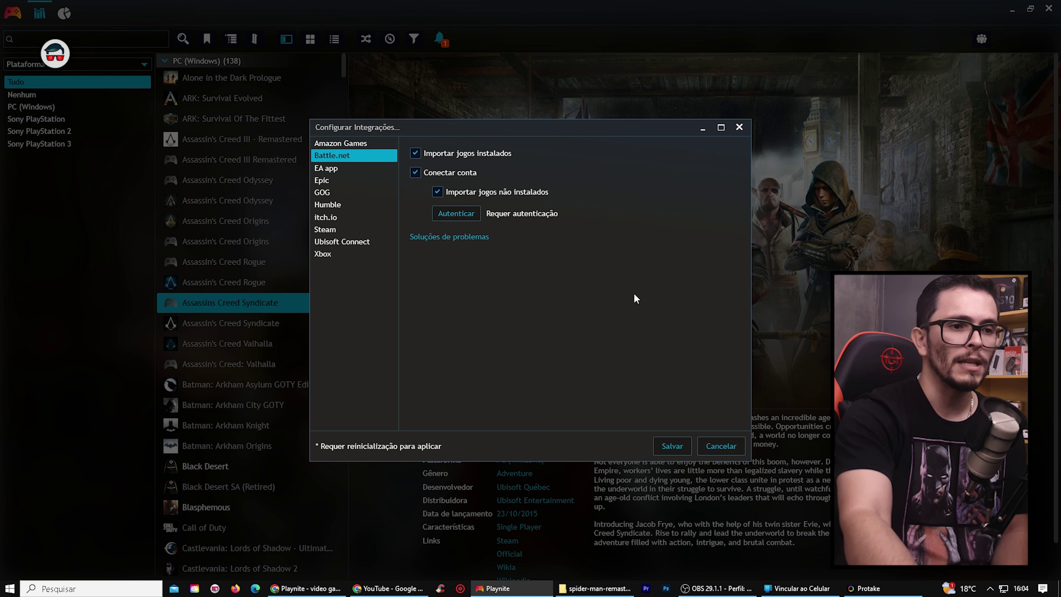
click(722, 446)
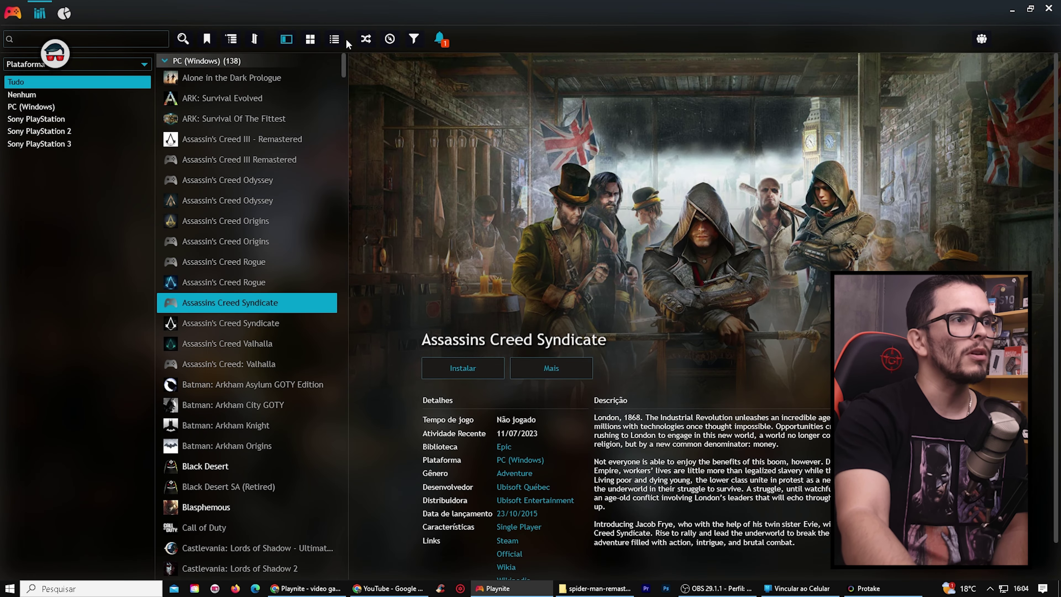
Step: Switch the library to the grid view and browse the PC (Windows) game covers
click(310, 39)
scroll(464, 235, down, 15)
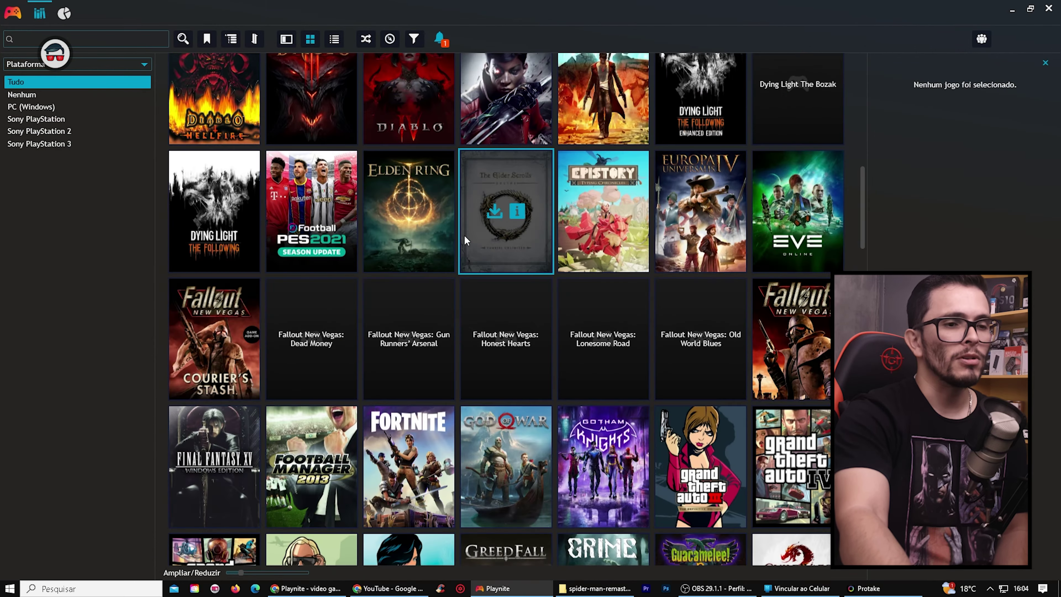
scroll(630, 303, up, 5)
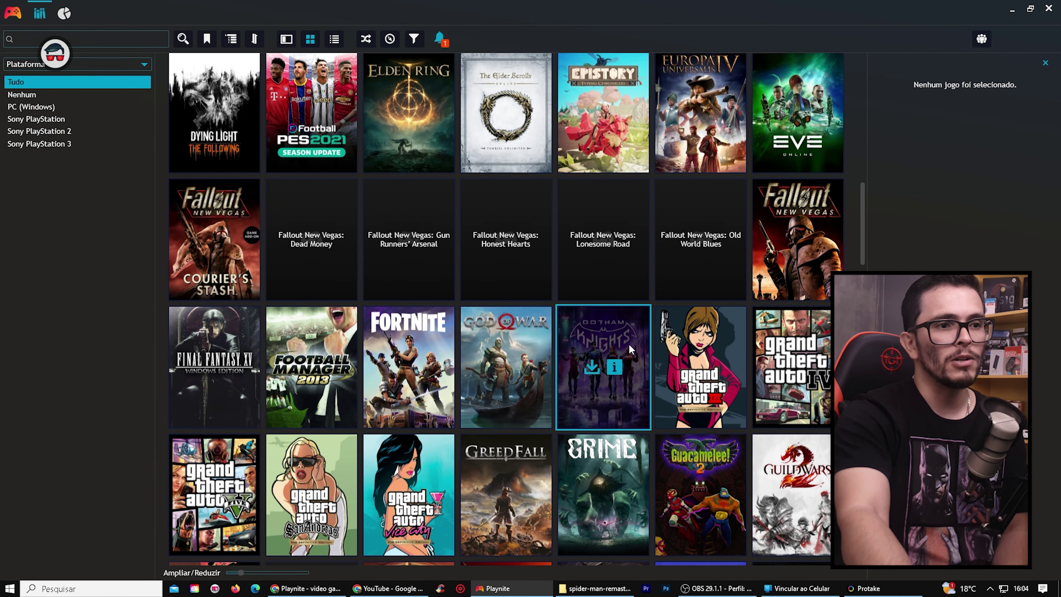
scroll(621, 340, up, 4)
scroll(585, 309, up, 4)
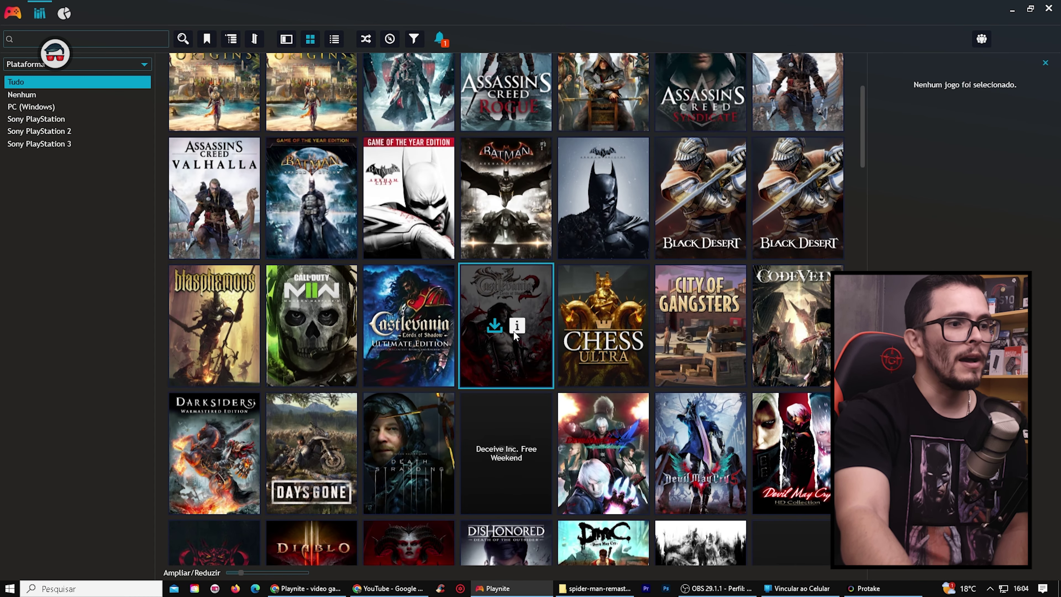
scroll(443, 414, down, 3)
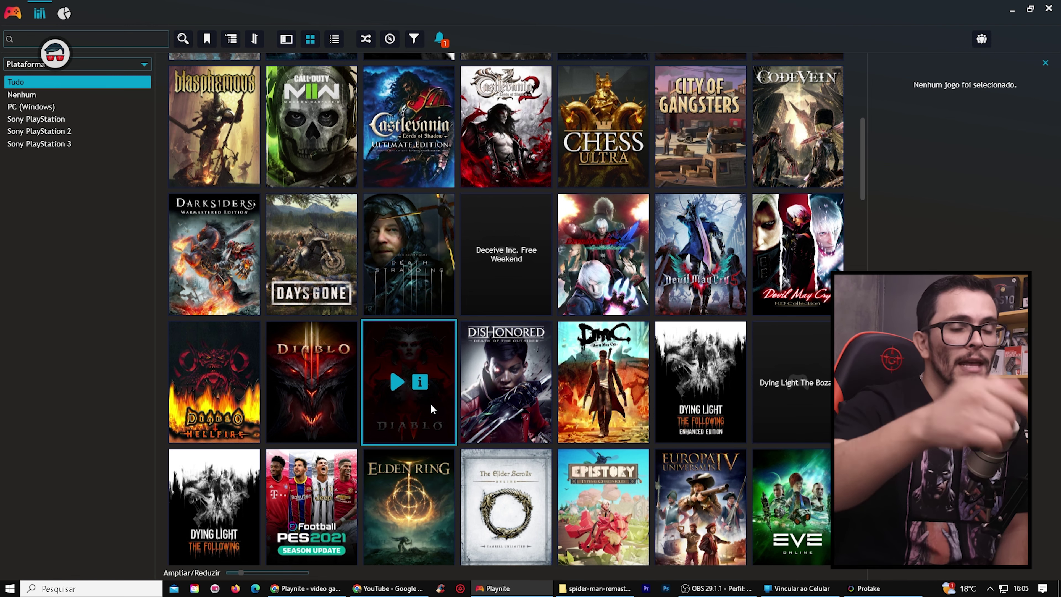
scroll(431, 403, up, 6)
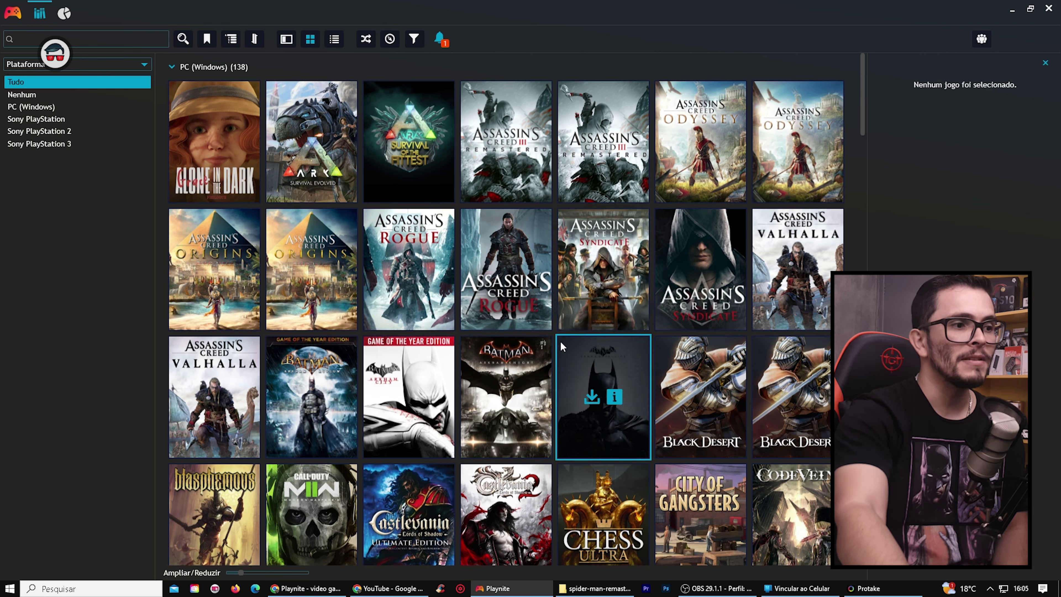
scroll(360, 160, down, 5)
scroll(391, 247, up, 2)
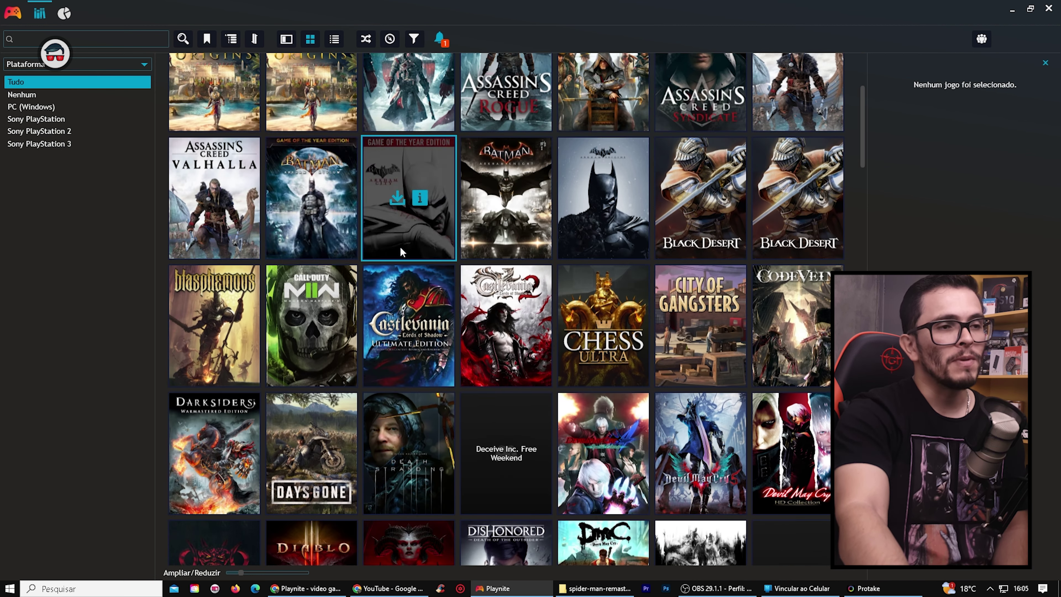
scroll(505, 406, down, 10)
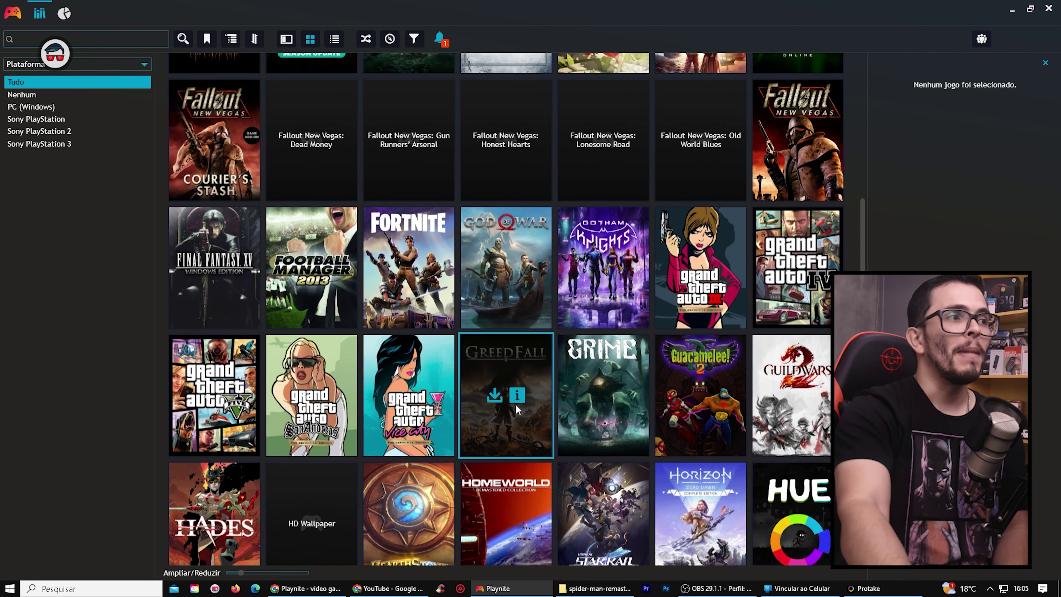
Step: Open the general appearance settings and choose Daze as the theme
click(3, 17)
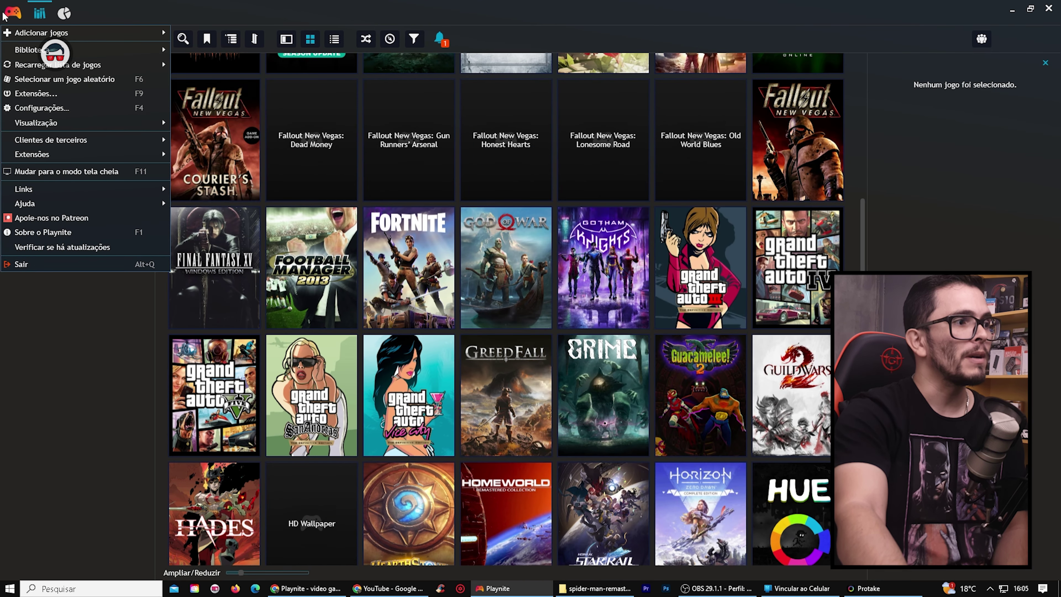
click(63, 111)
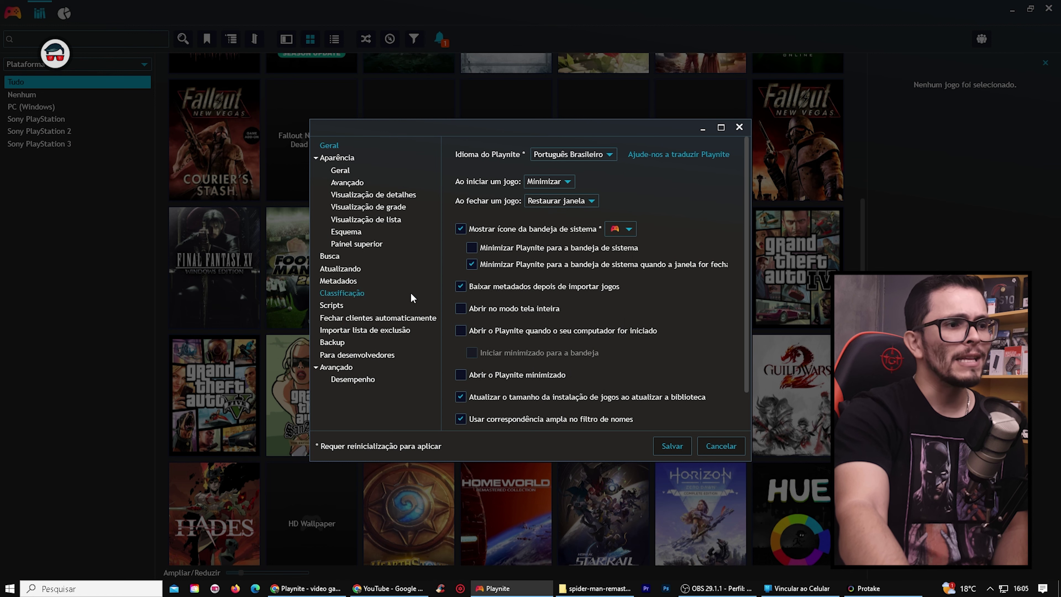
click(340, 170)
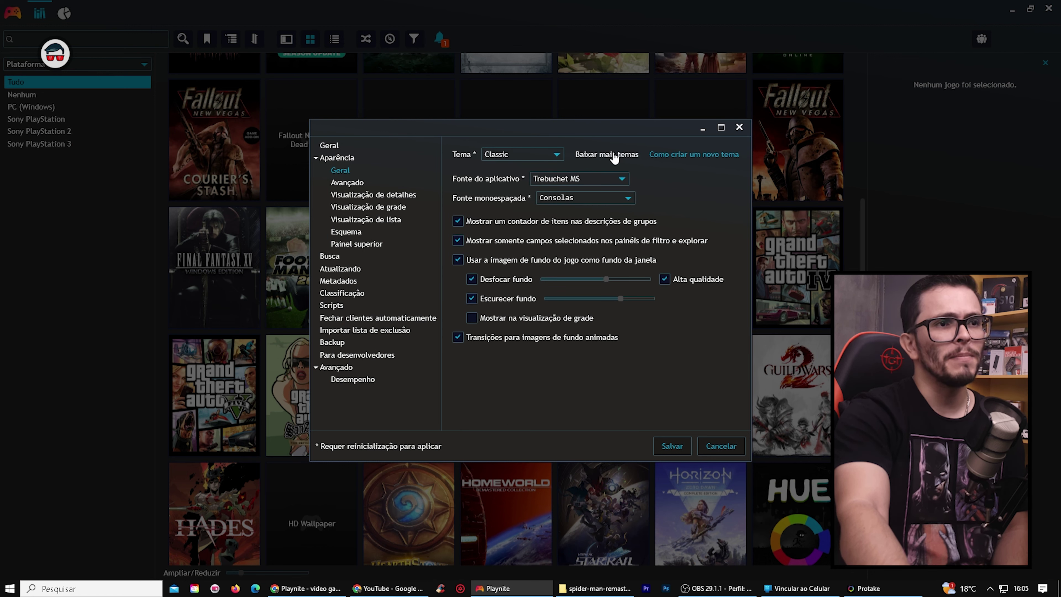
click(511, 153)
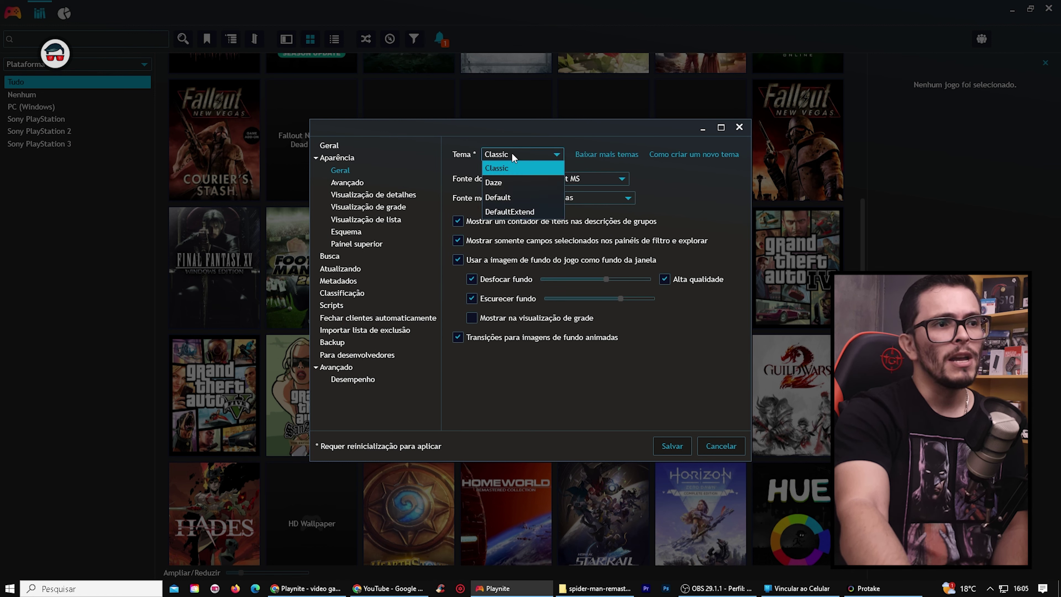
click(503, 183)
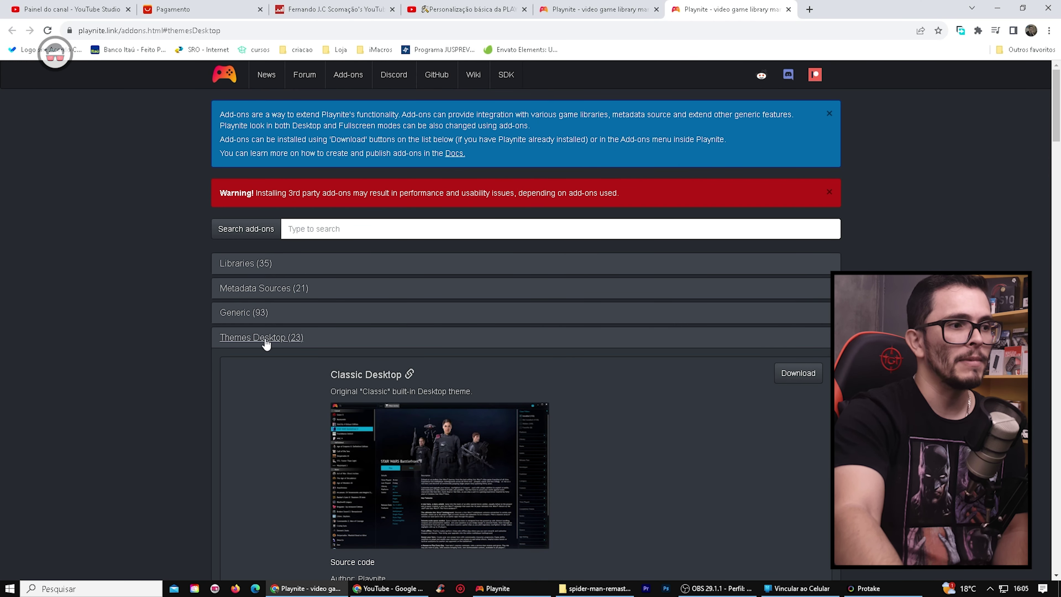
Step: On the Playnite add-ons page in the browser, collapse Themes Desktop, expand Themes Fullscreen and look through the themes down to Playnite Deck
click(266, 343)
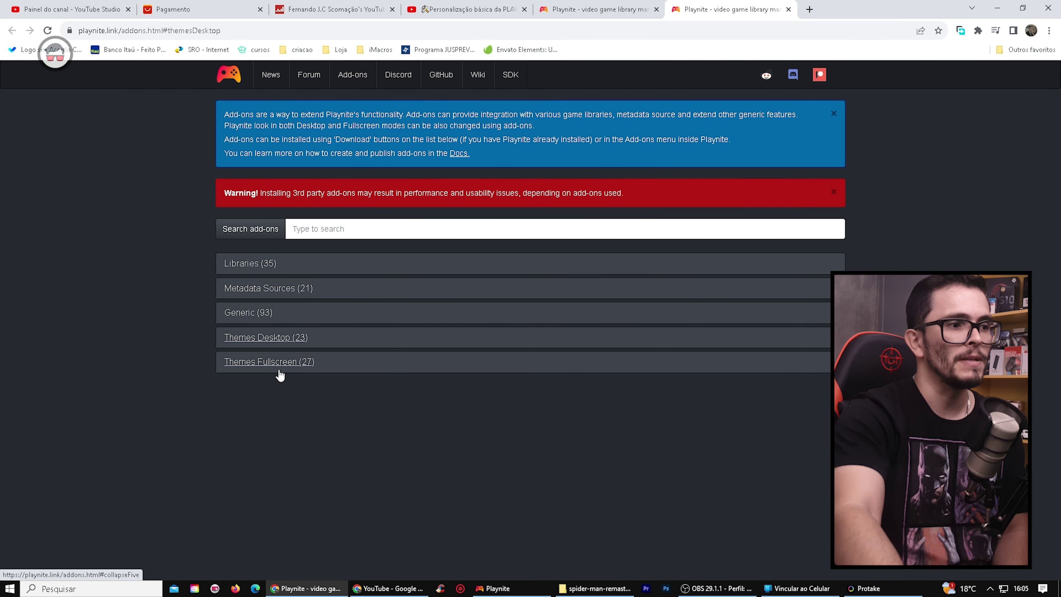
click(286, 369)
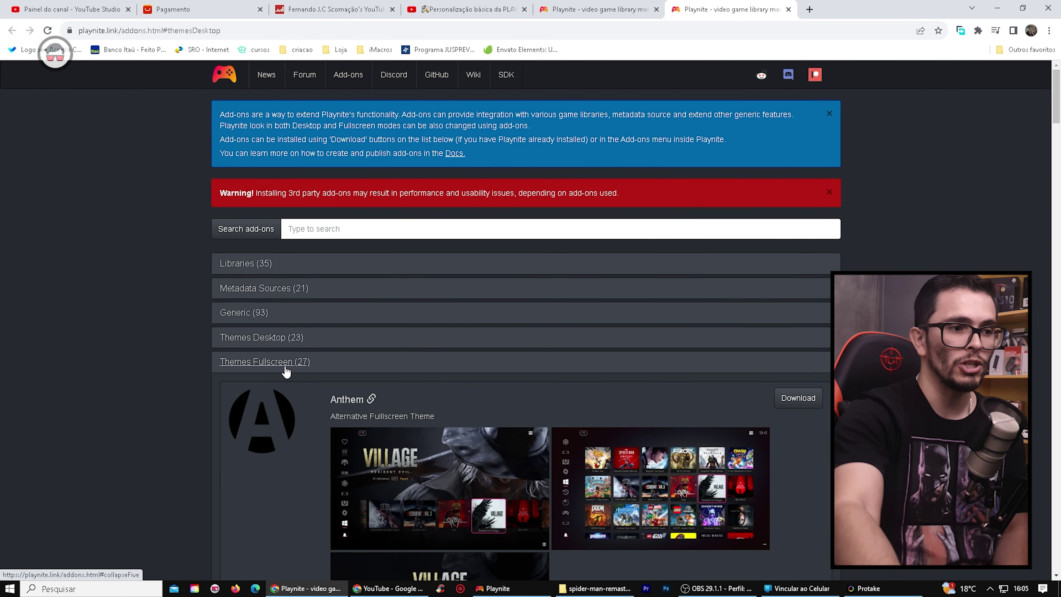
scroll(285, 367, down, 10)
scroll(458, 349, down, 15)
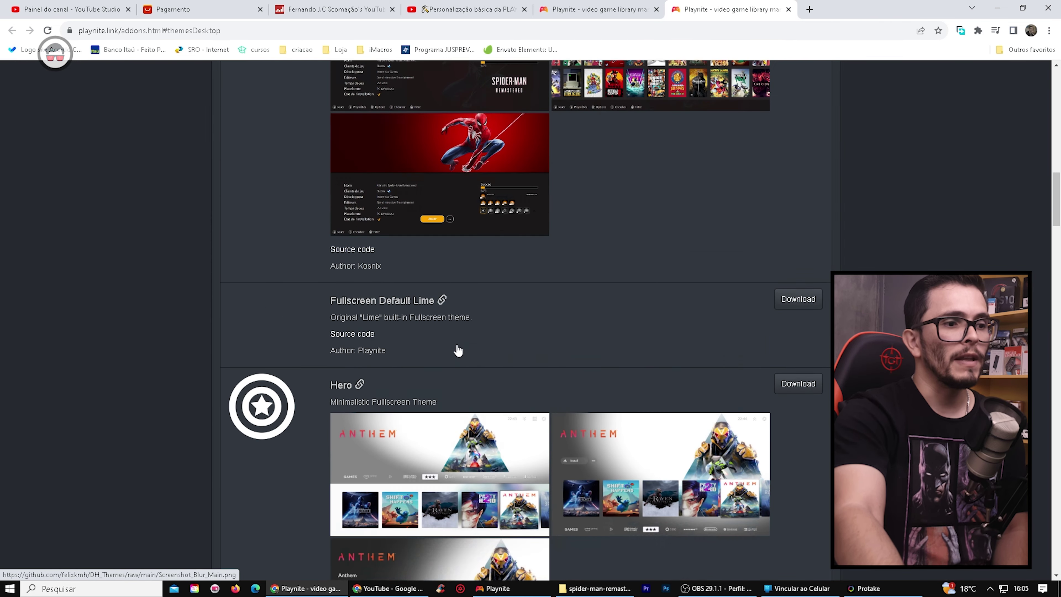
scroll(459, 350, down, 15)
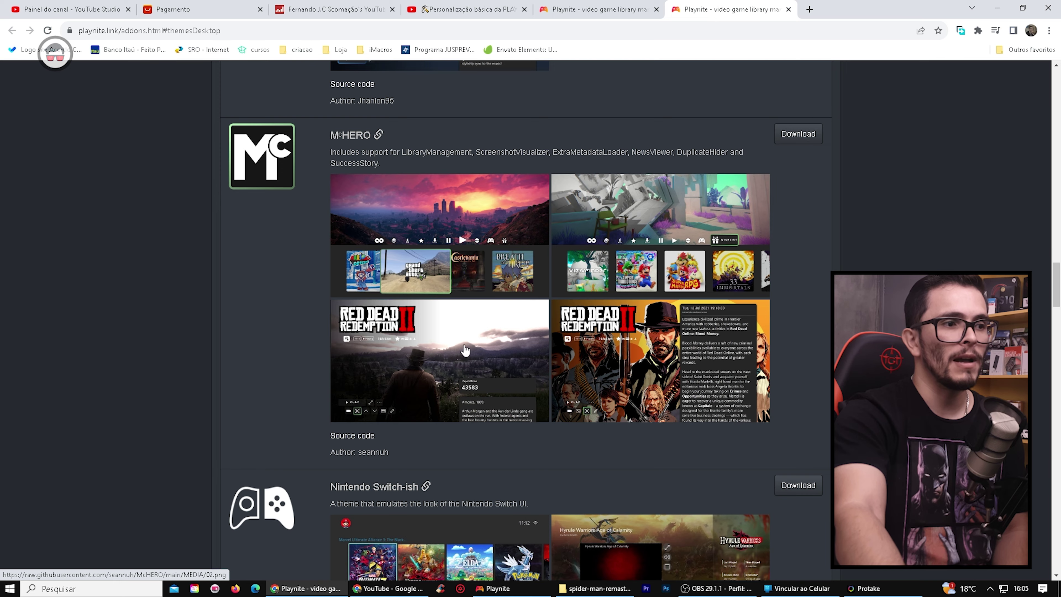
scroll(465, 351, down, 7)
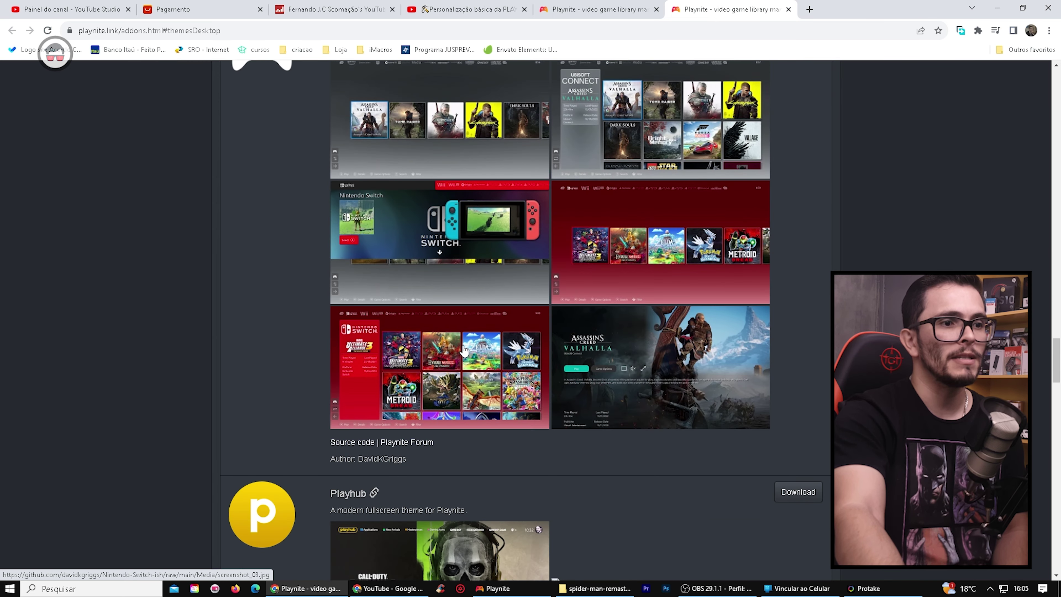
scroll(464, 350, down, 12)
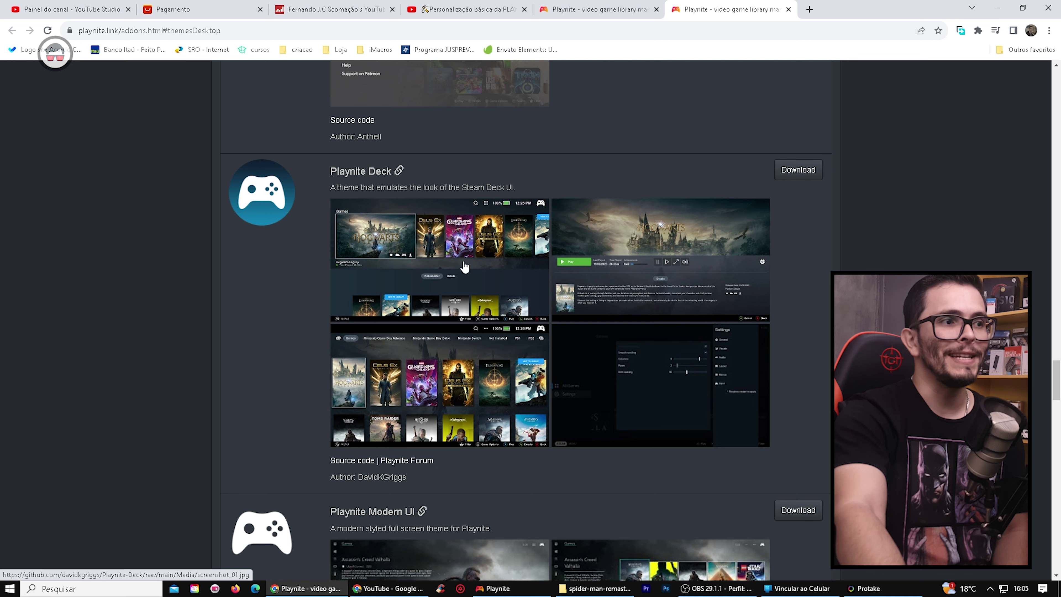
Step: Find the PS5ish theme among the fullscreen themes, download it and confirm its installation in Playnite
scroll(340, 322, down, 5)
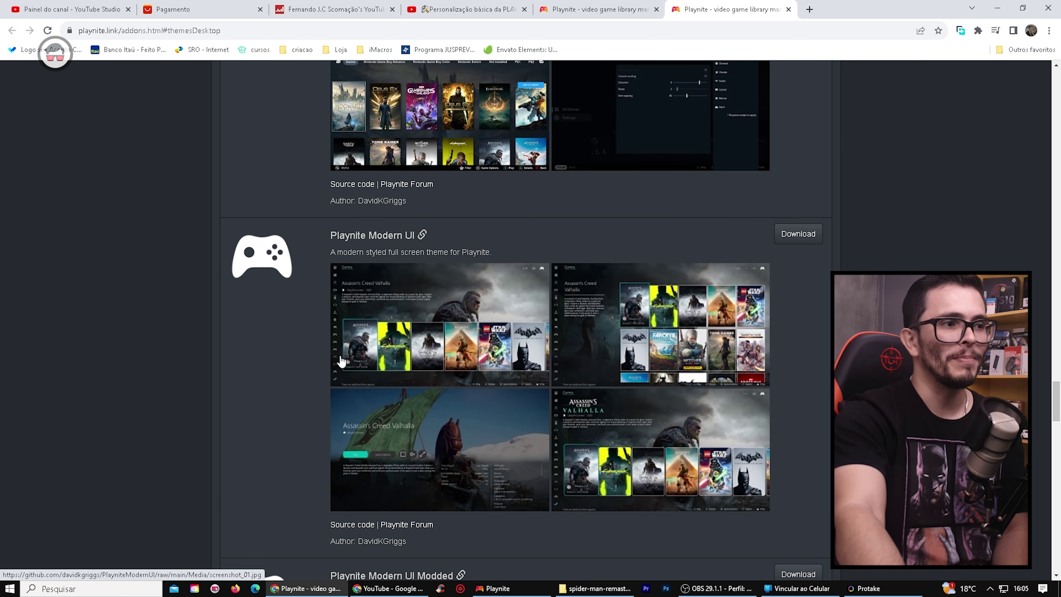
scroll(489, 350, down, 20)
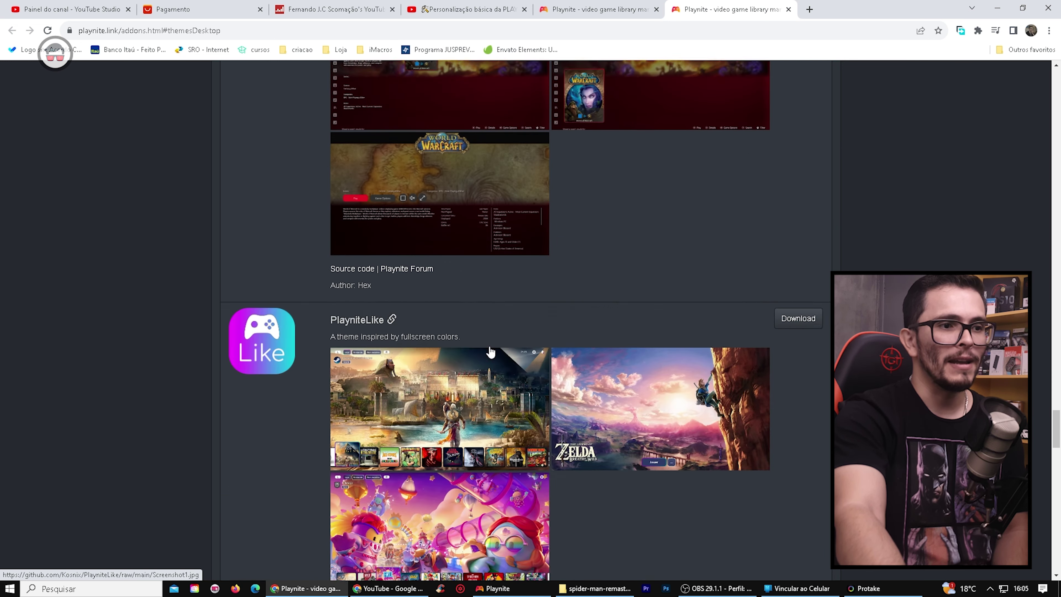
scroll(490, 351, down, 2)
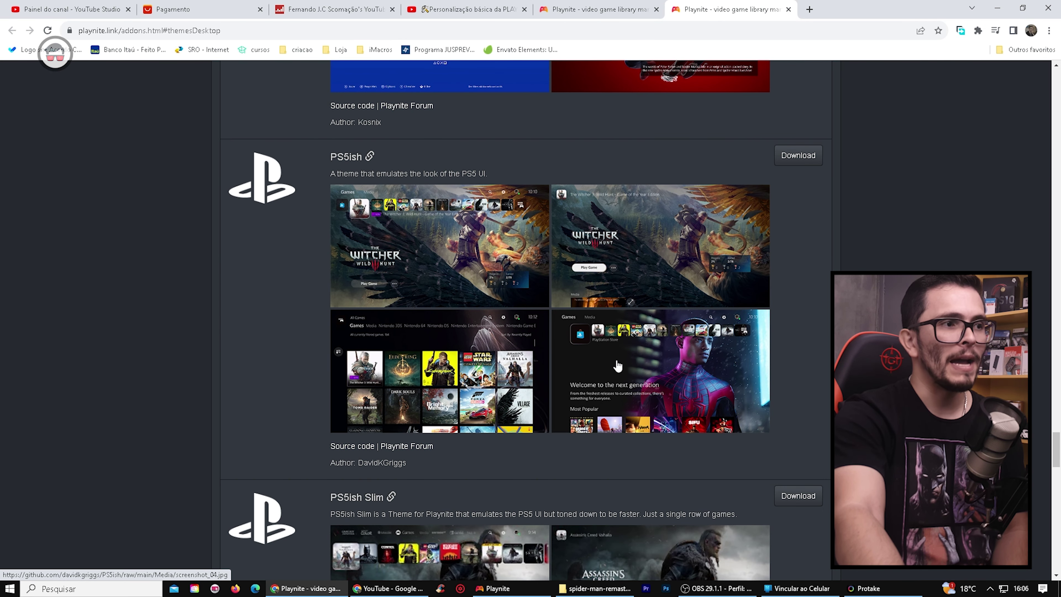
click(791, 156)
click(571, 127)
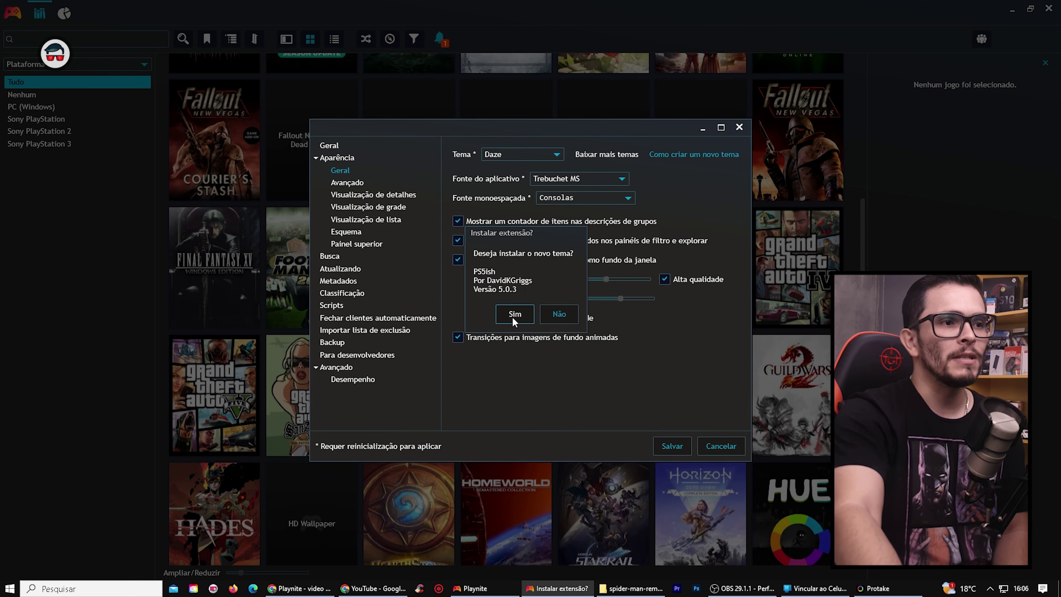
click(512, 317)
click(608, 297)
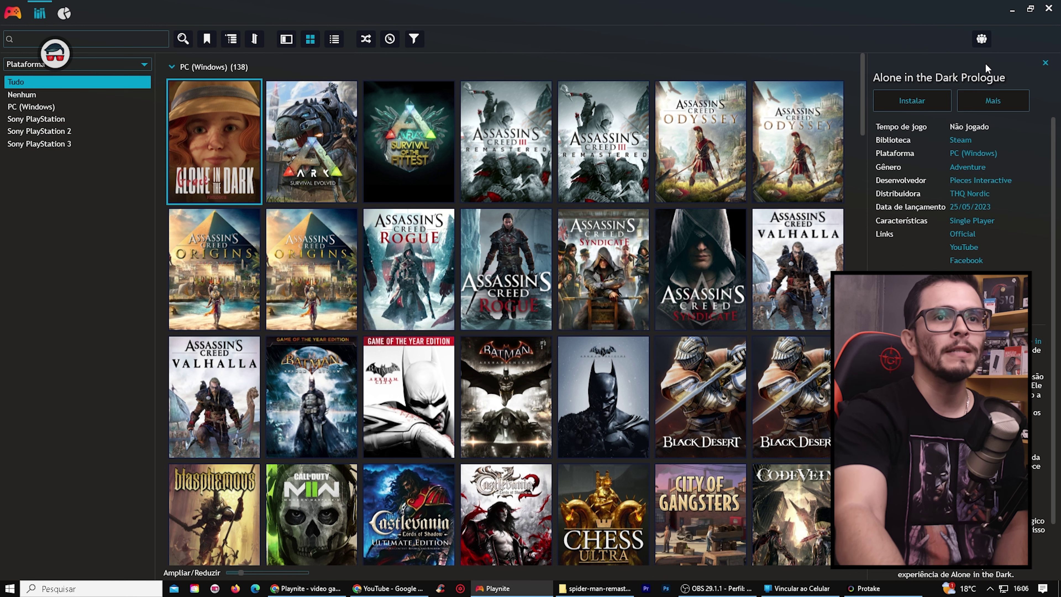
Step: Close the Alone in the Dark Prologue details pane and switch Playnite to fullscreen mode
click(1046, 65)
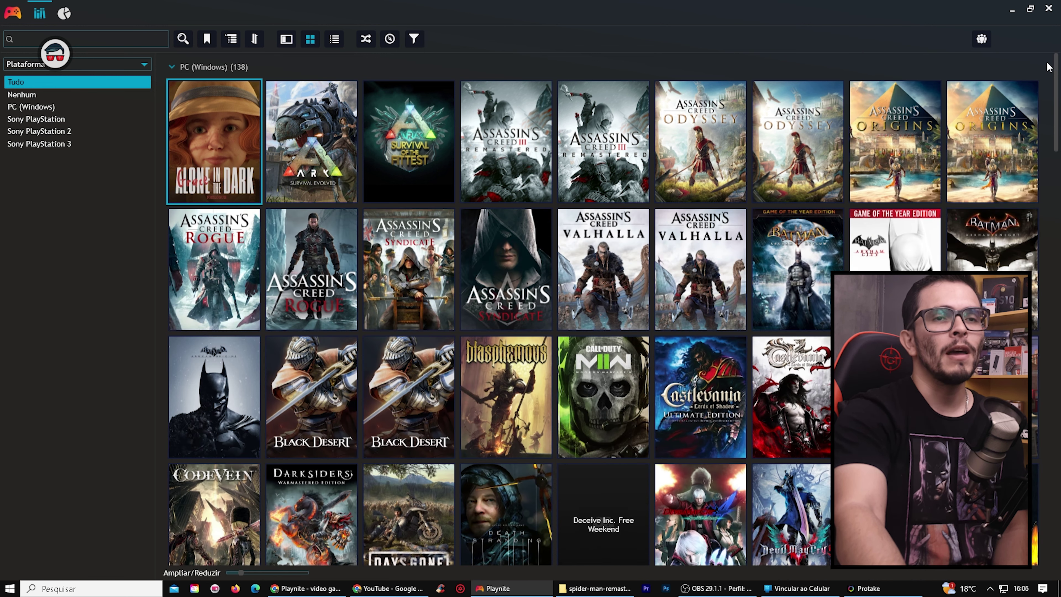
click(7, 13)
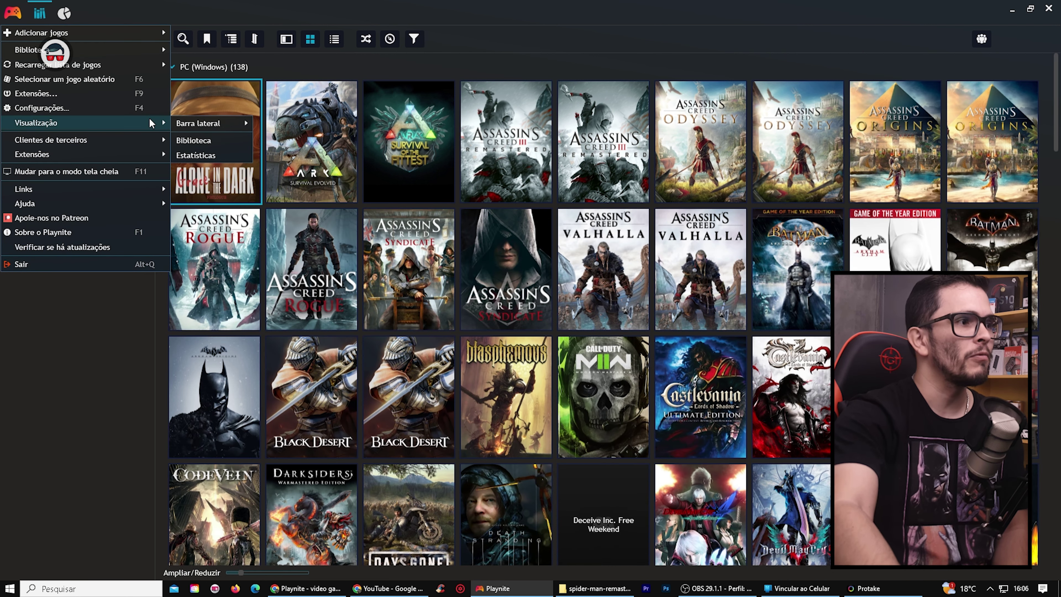
click(105, 172)
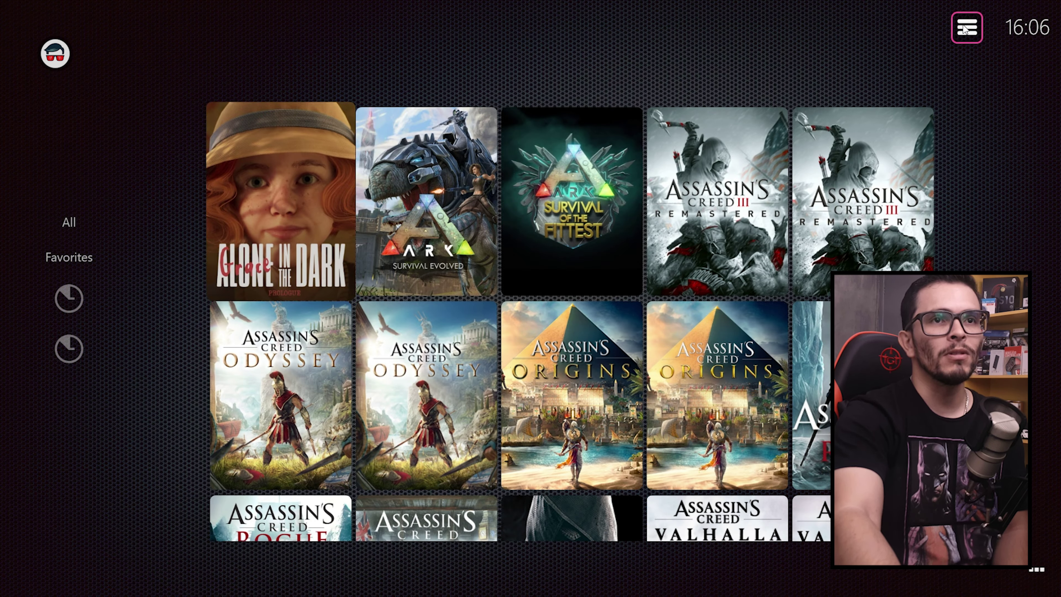
Step: In the fullscreen visual settings, set the theme to PS5ish and restart Playnite to apply it
click(954, 28)
click(886, 125)
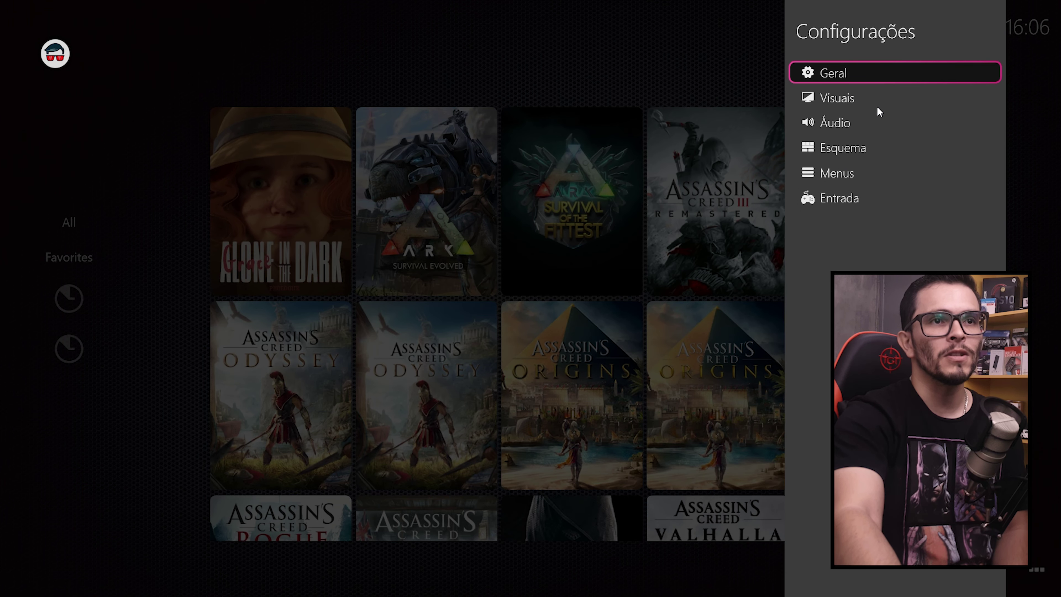
click(878, 104)
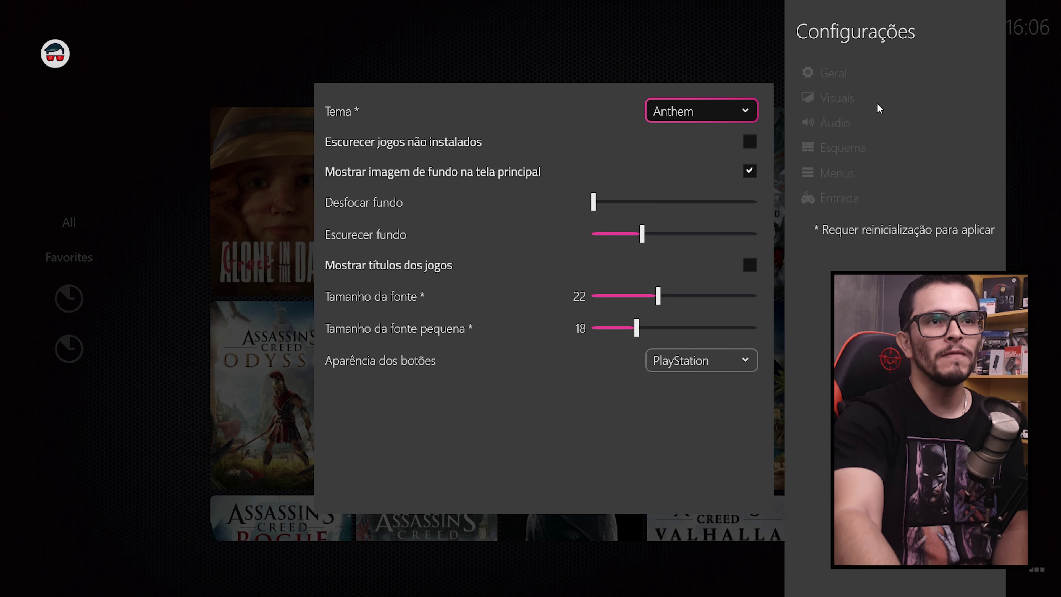
click(701, 113)
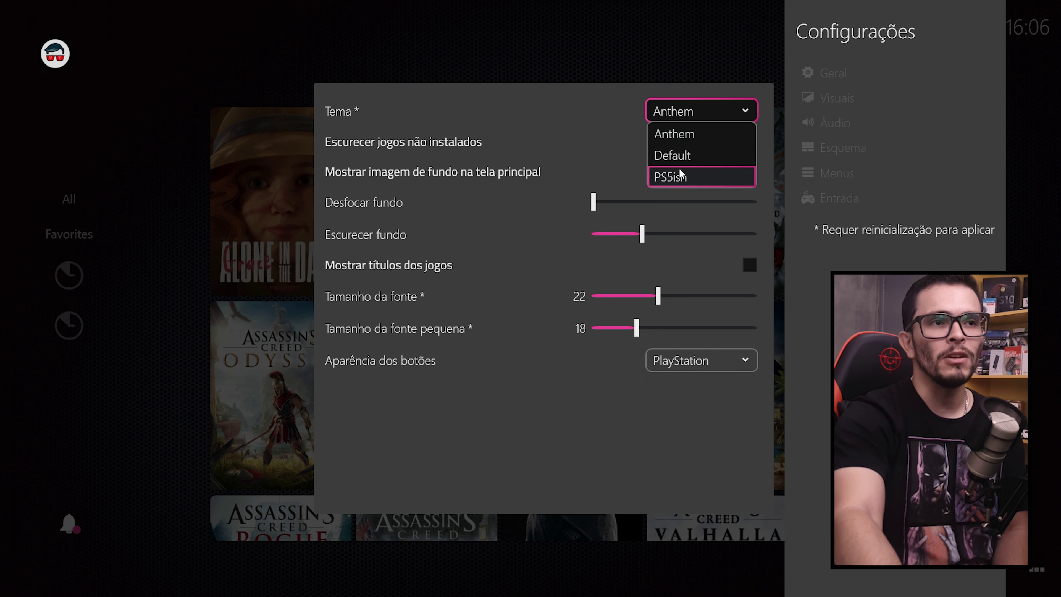
click(679, 176)
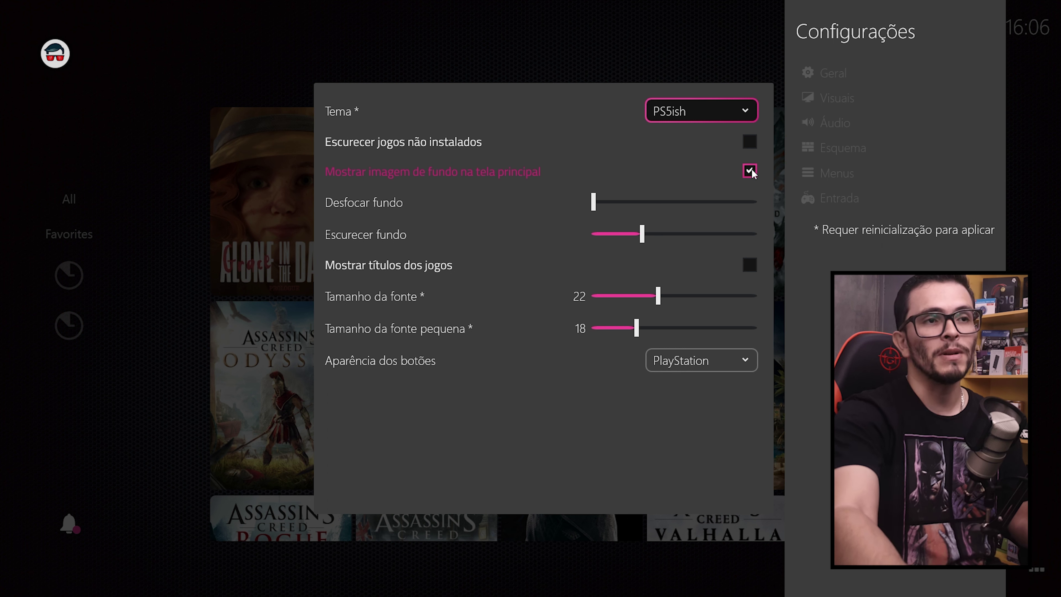
click(736, 64)
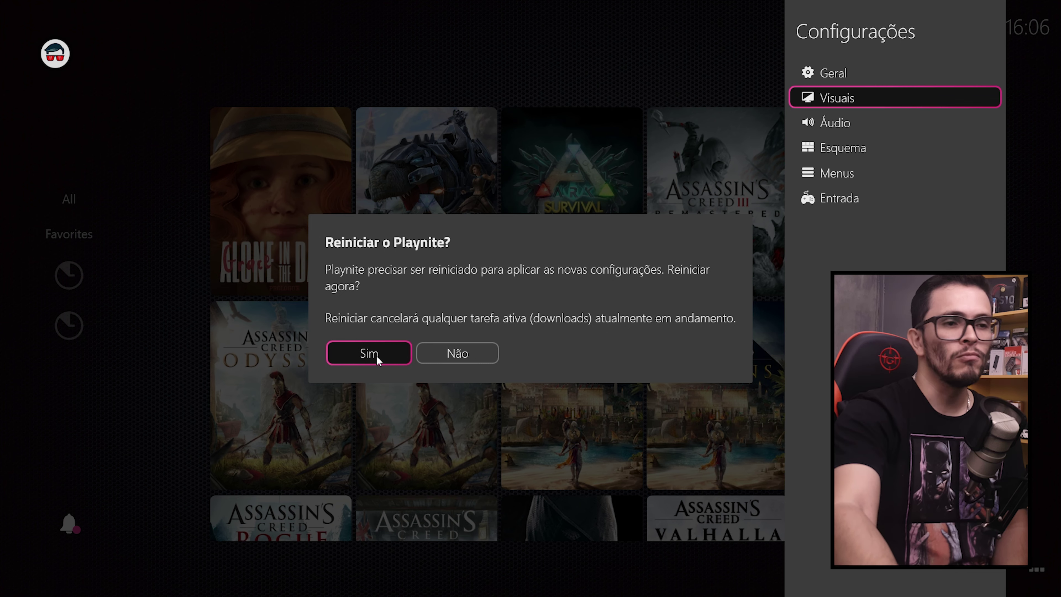
click(369, 353)
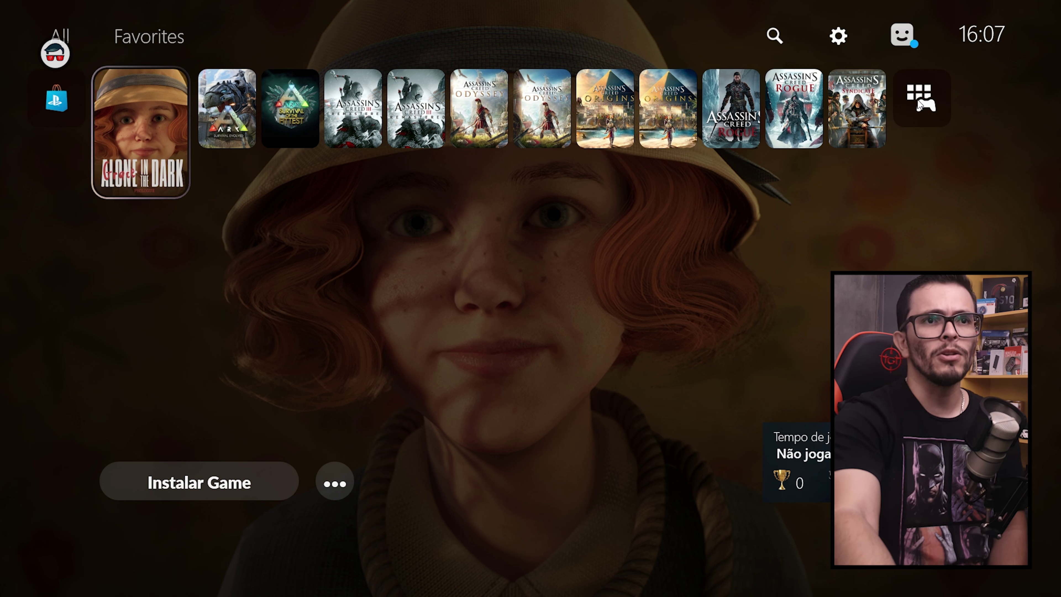
Step: Open the all-games list, view the Diablo IV details page and return to the list
click(914, 106)
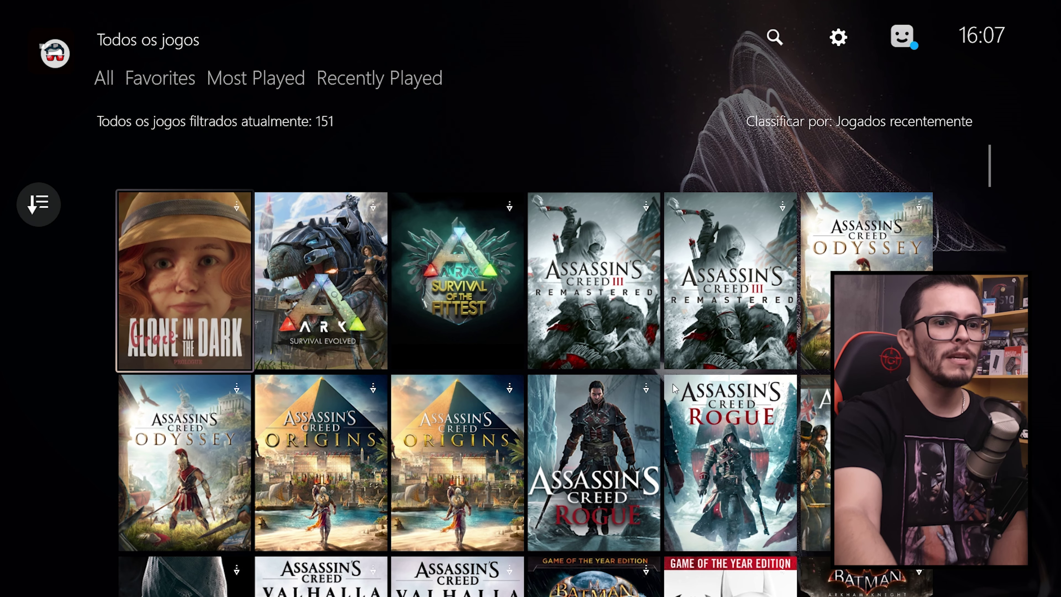
scroll(631, 412, down, 6)
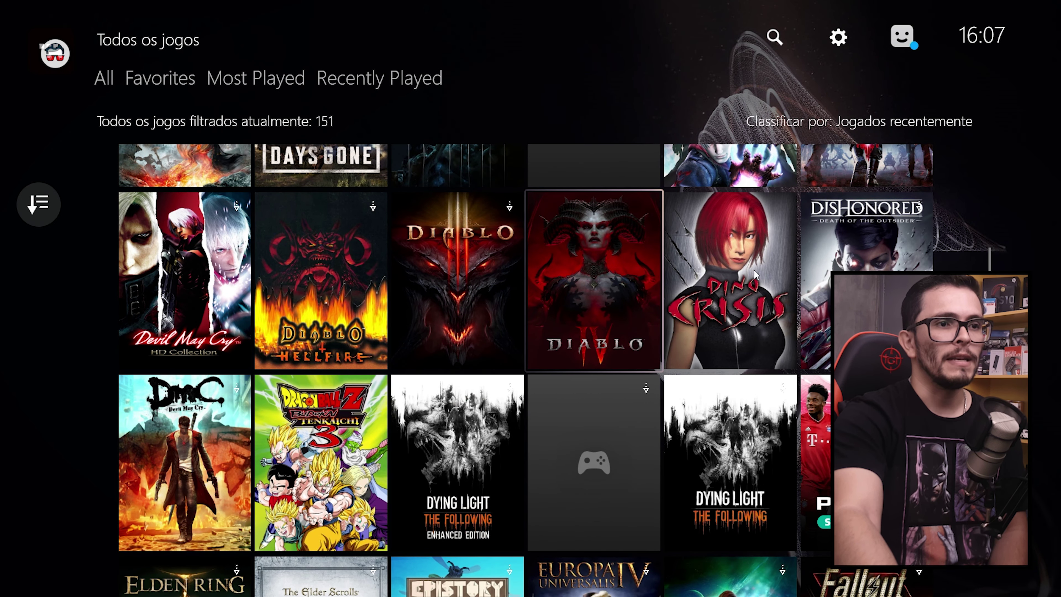
click(610, 286)
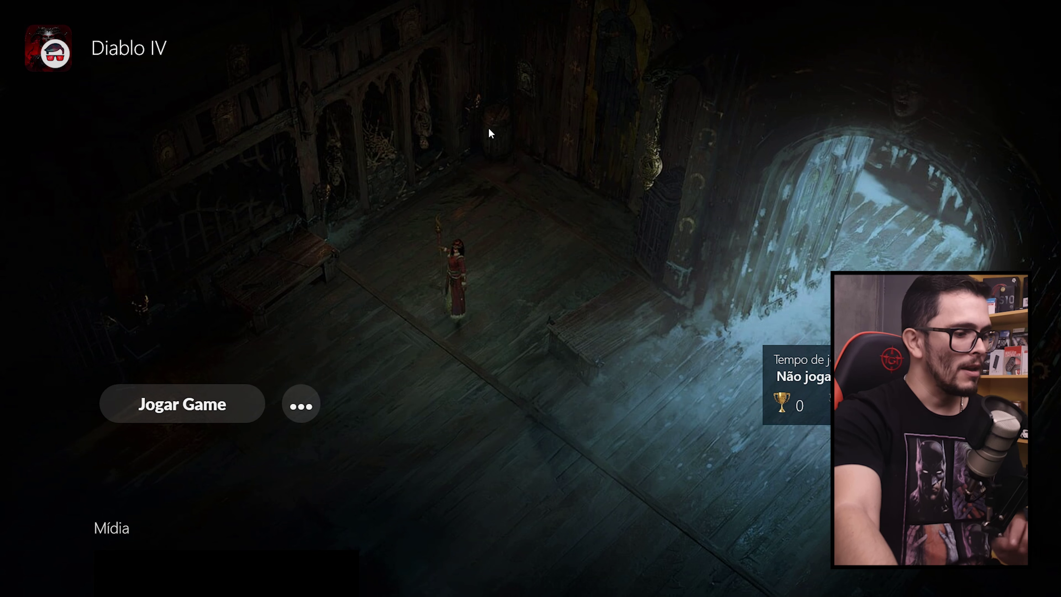
key(Escape)
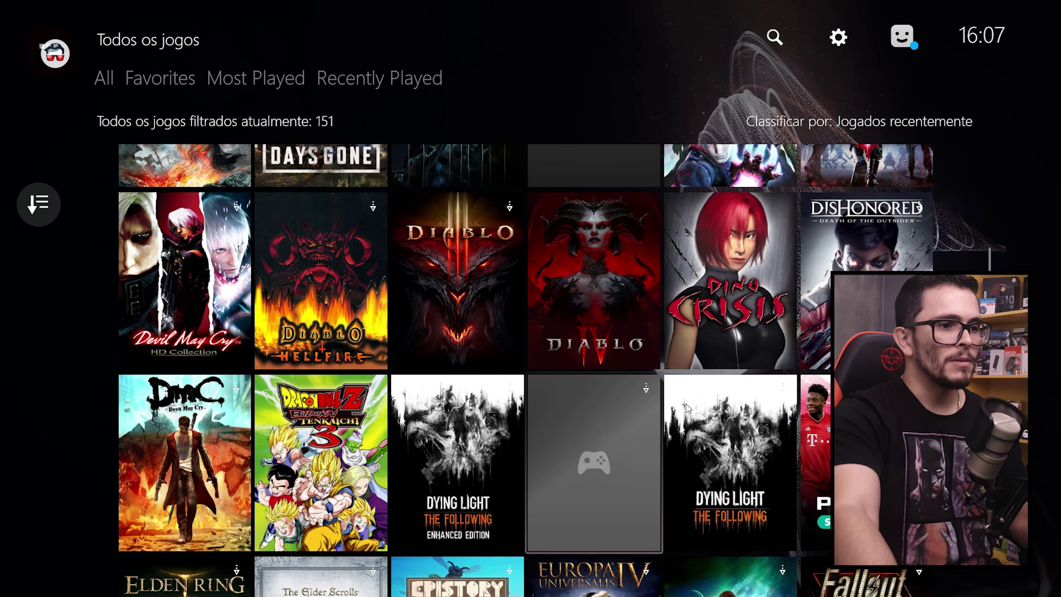
Step: Browse further down the all-games list, view the Marvel's Spider-Man Remastered page and return to the list
scroll(559, 408, down, 1)
scroll(559, 407, down, 6)
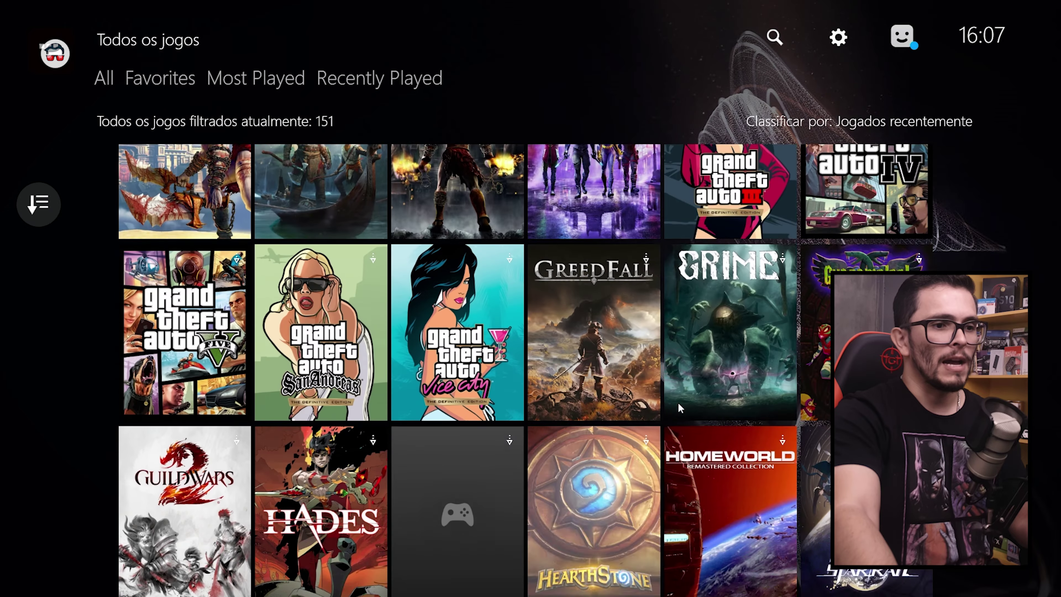
scroll(688, 375, down, 1)
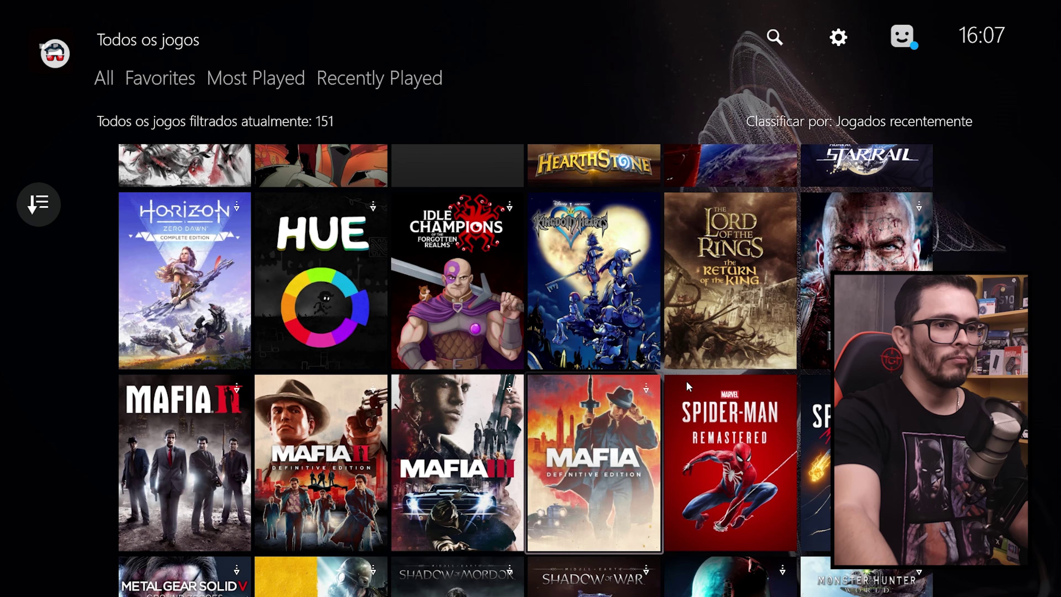
click(714, 446)
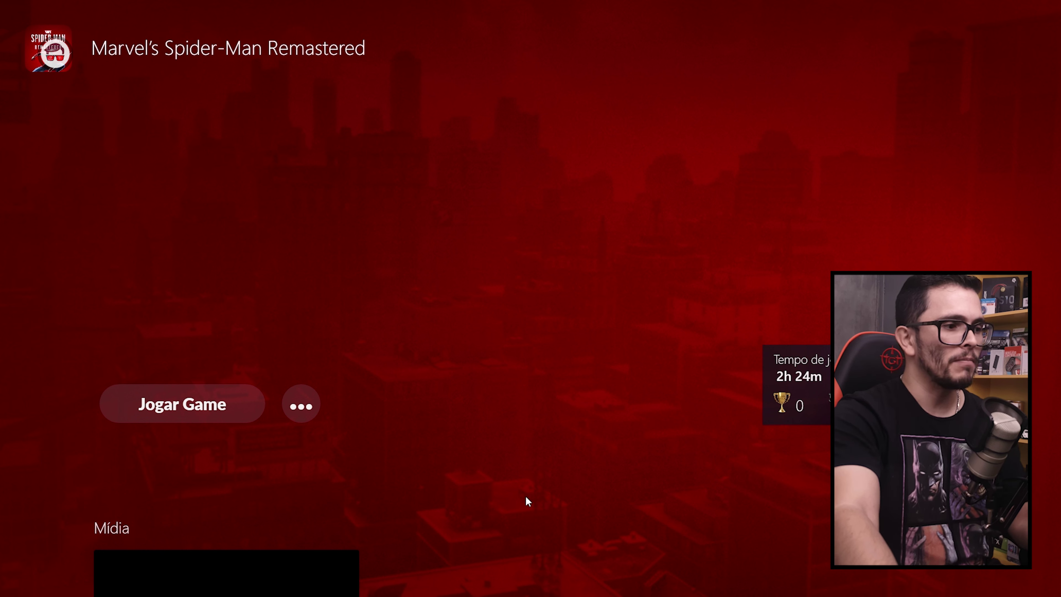
key(Escape)
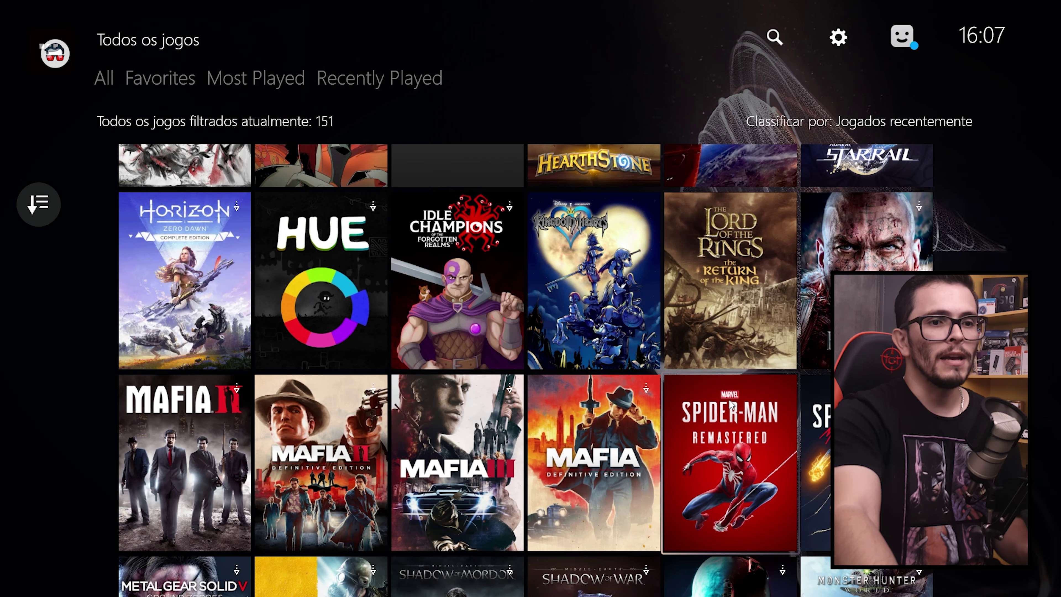
Step: Go back up through the all-games list and return to the fullscreen home screen
scroll(729, 401, up, 6)
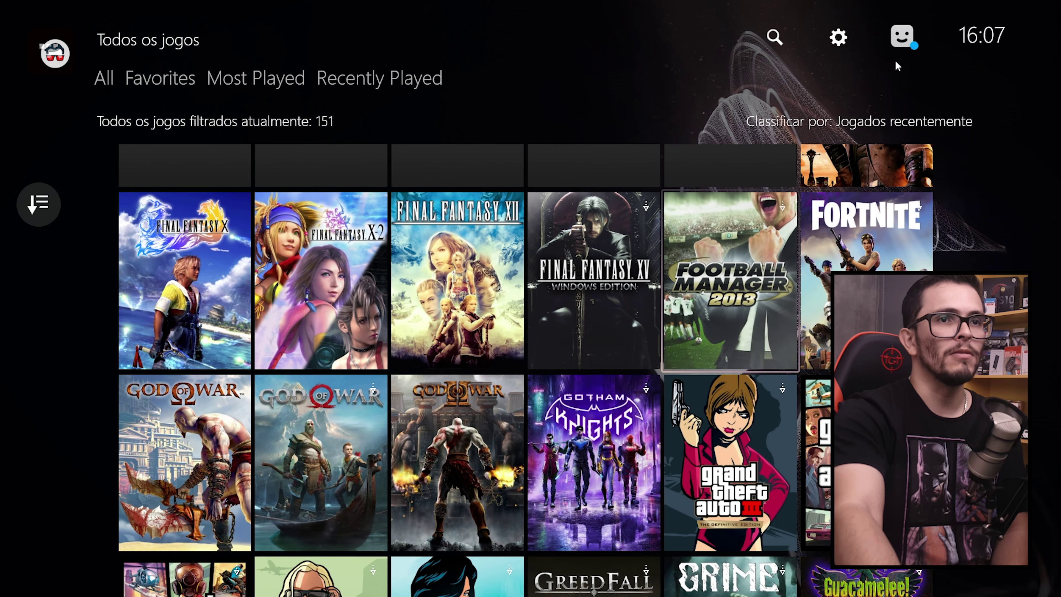
scroll(486, 178, up, 5)
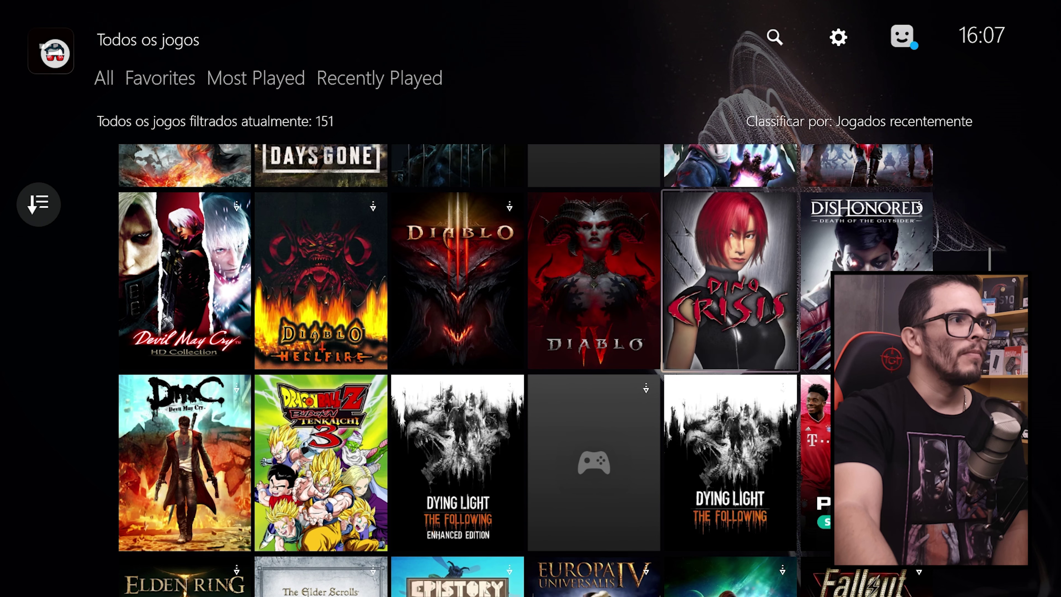
scroll(45, 203, up, 2)
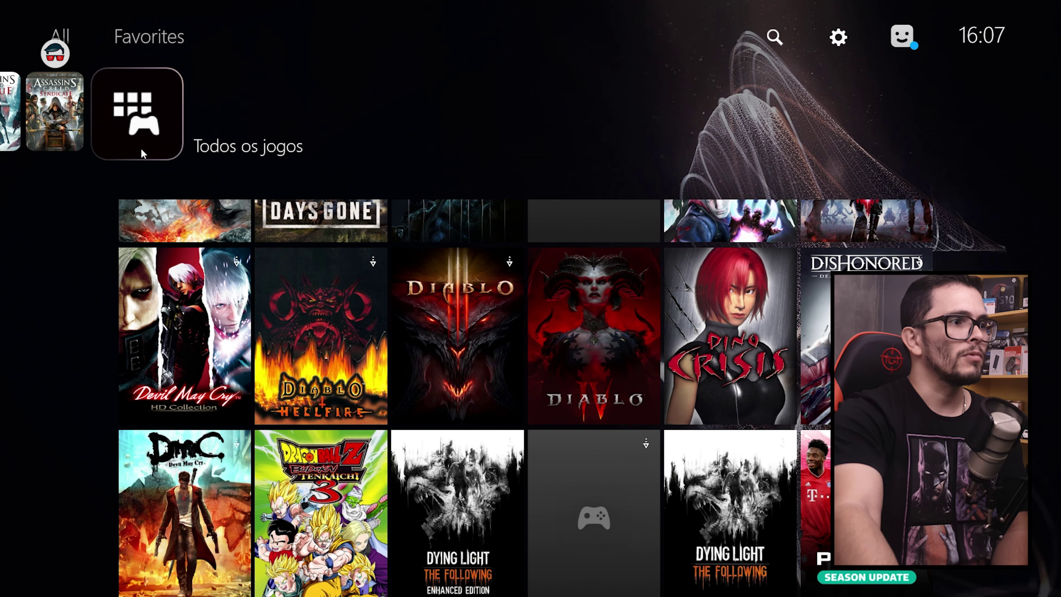
key(Escape)
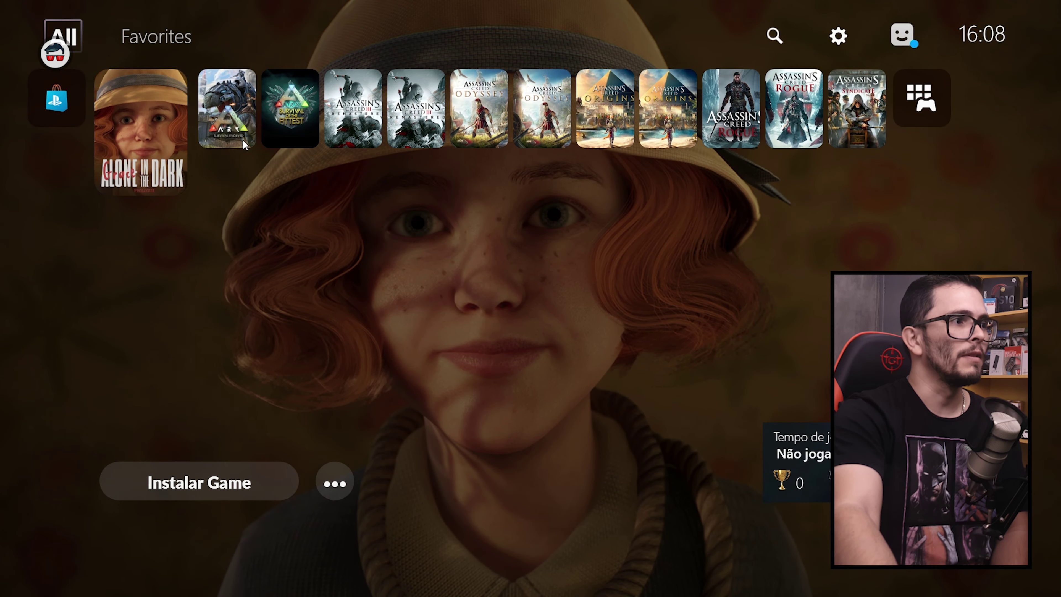
Step: Browse back and forth along the home screen's game row, ending on the second Assassin's Creed III Remastered cover
key(Right)
key(Right)
key(Right)
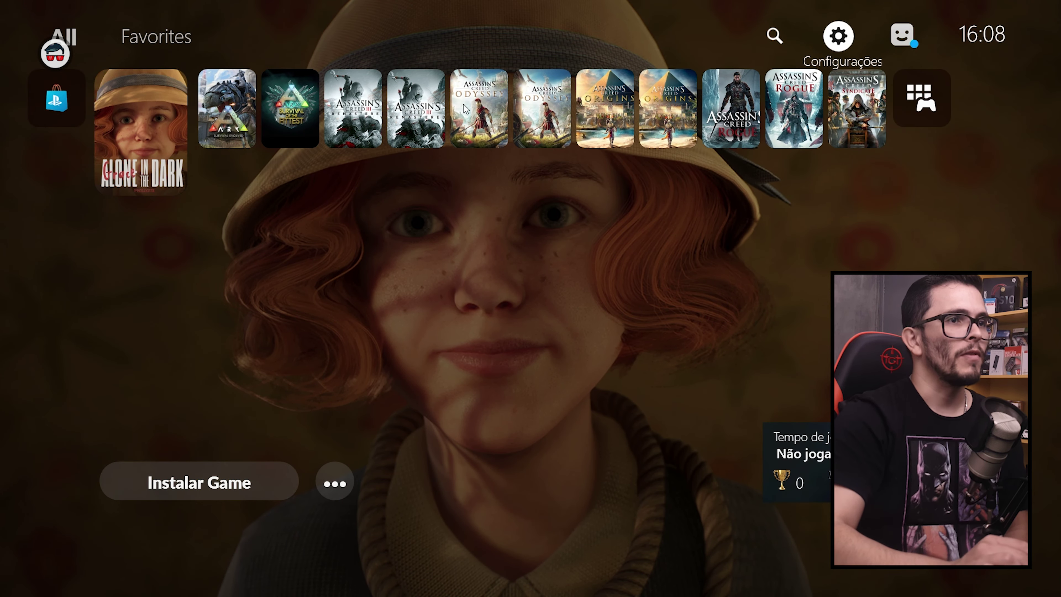
key(Down)
key(Right)
key(Right)
key(Right)
key(Right)
key(Right)
key(Right)
key(Right)
key(Right)
key(Right)
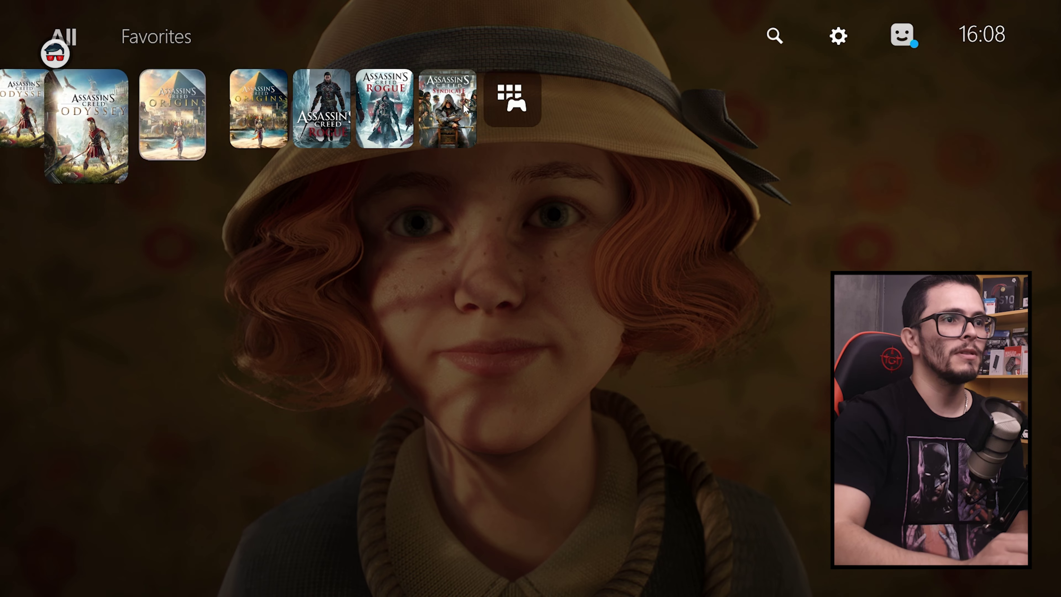
key(Left)
key(Left)
key(Left)
key(Left)
key(Left)
key(Left)
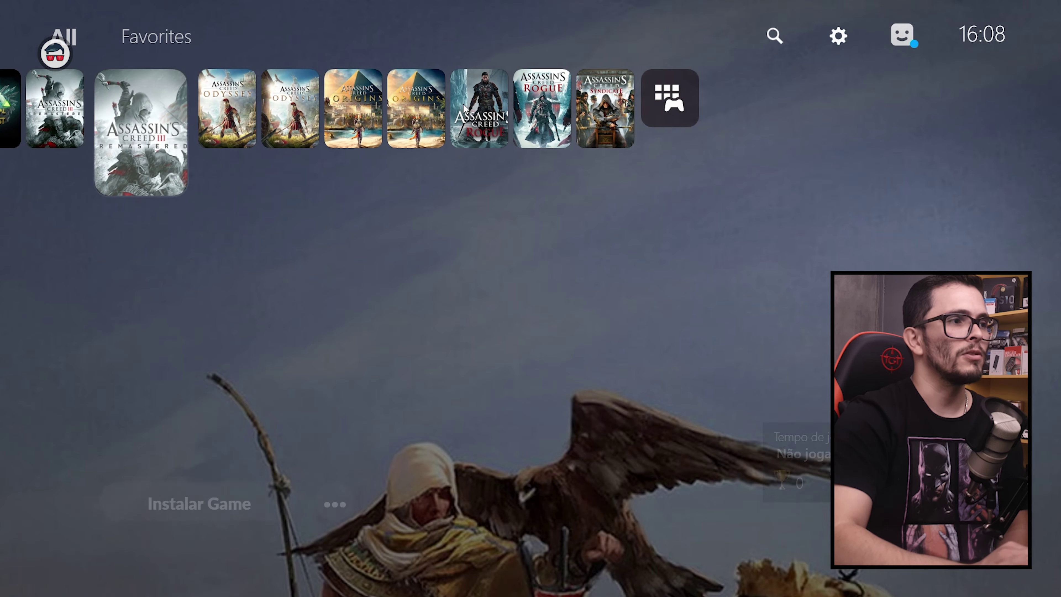
key(Left)
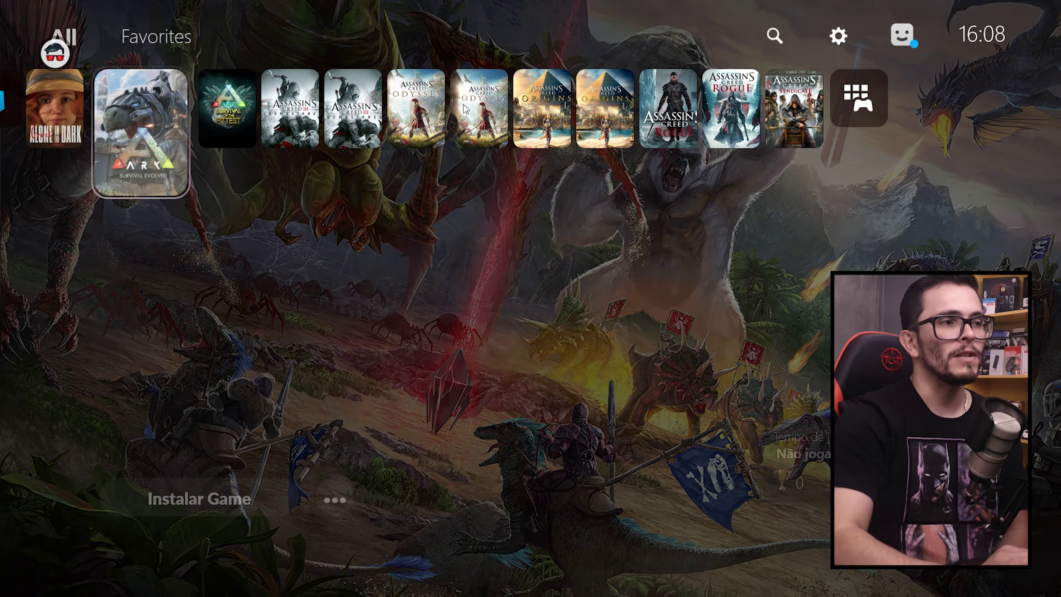
key(Right)
key(Right)
key(Right)
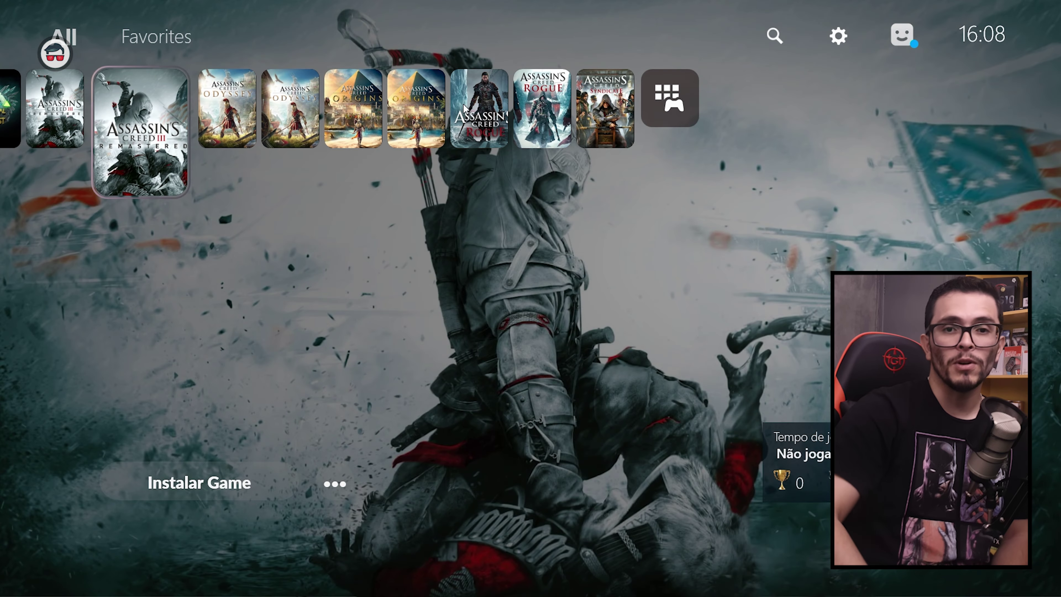